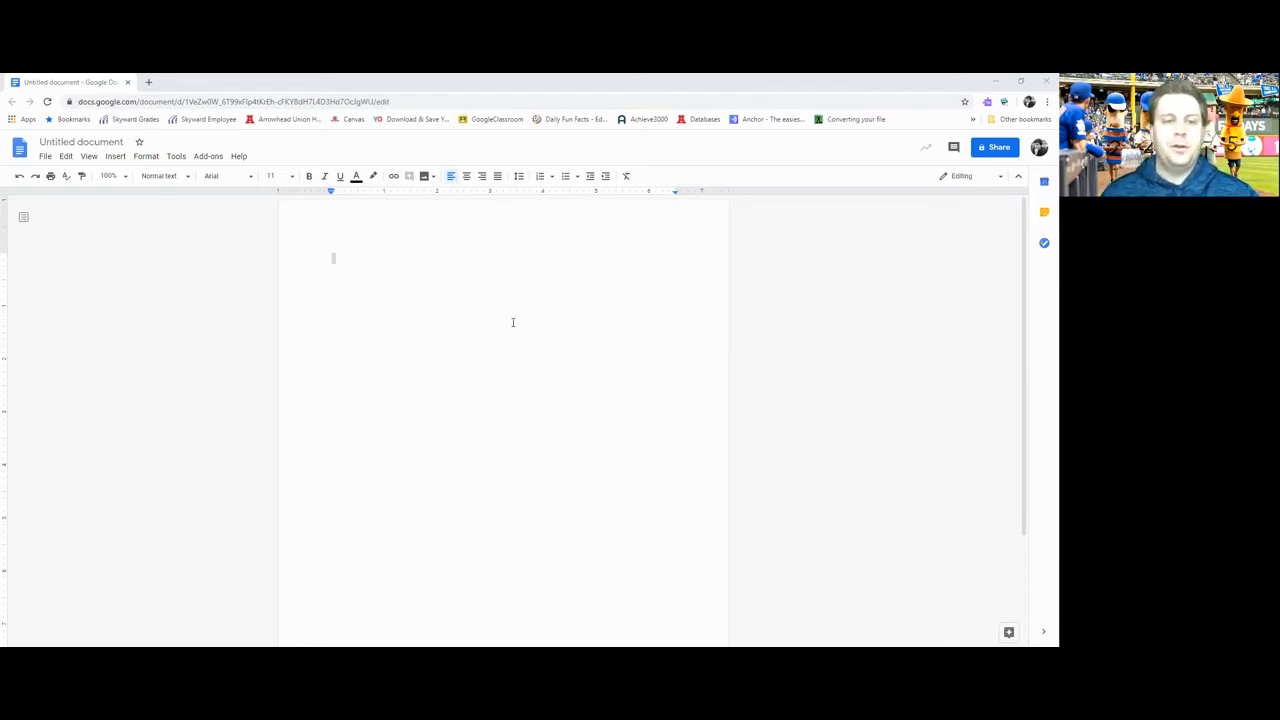
Step: Rename the untitled document to 'ENG 20 Research Paper'
left_click(280, 357)
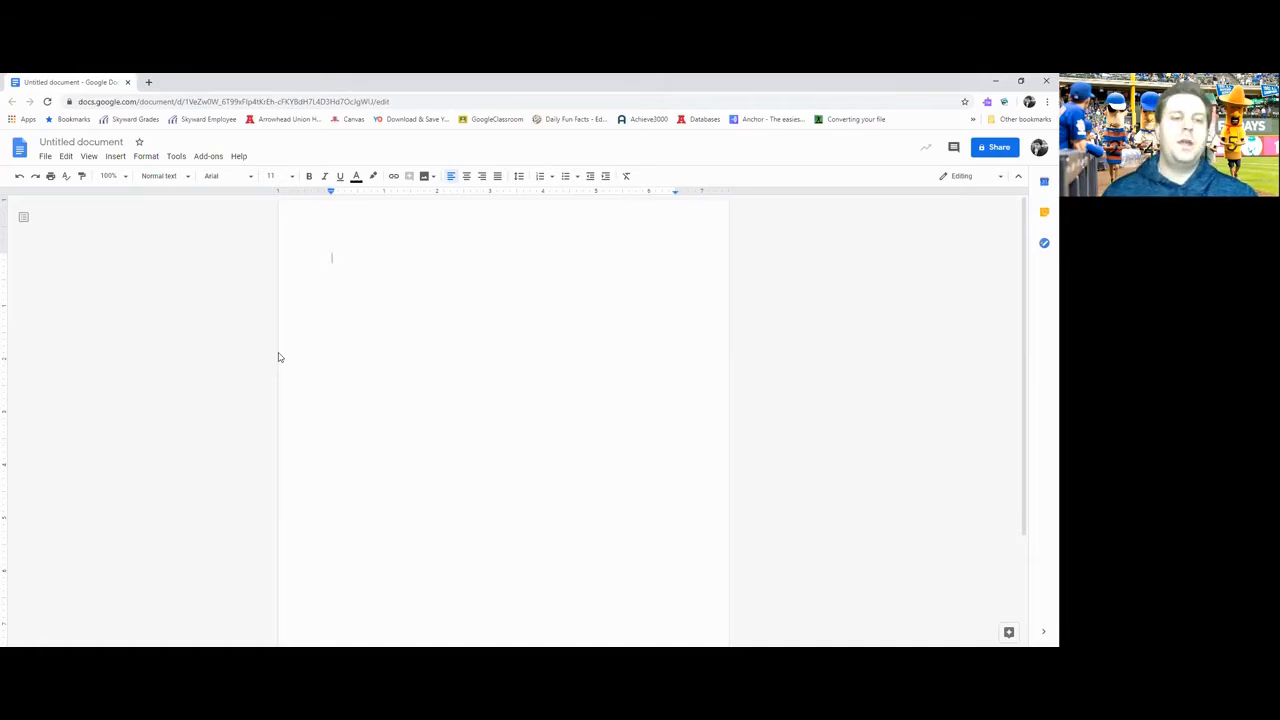
left_click(101, 142)
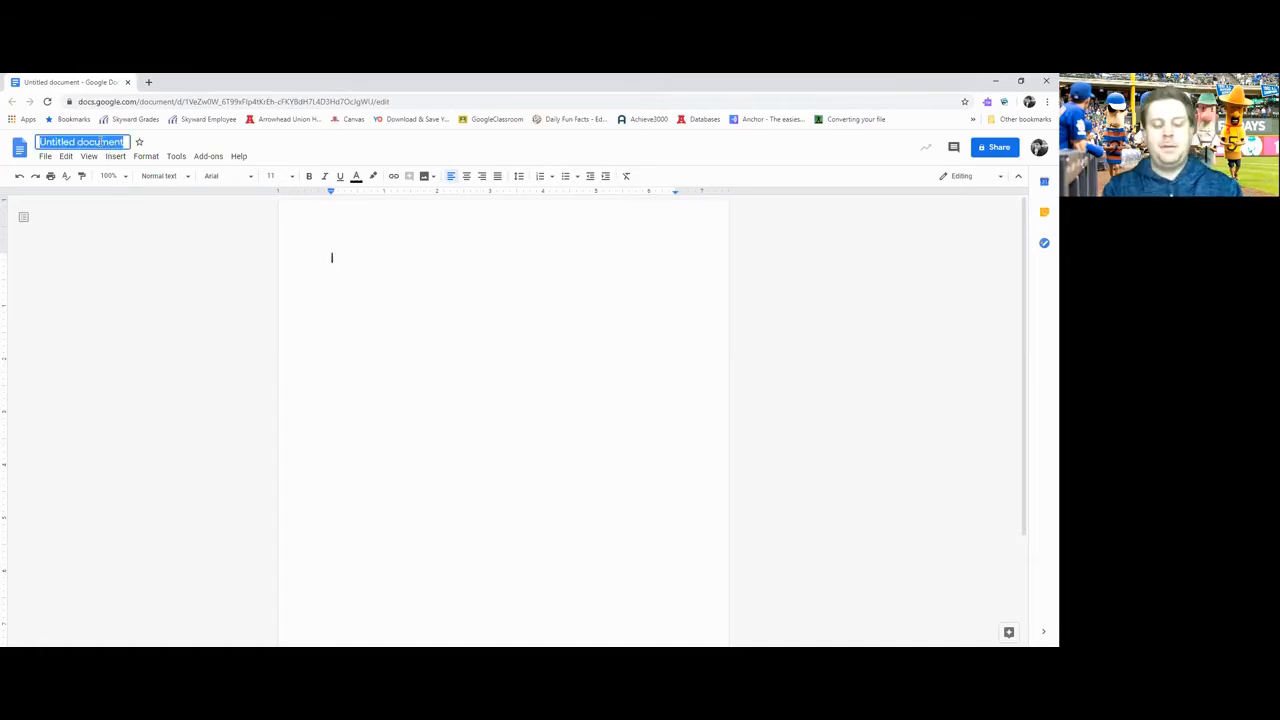
type("ENG 20 Research Paper")
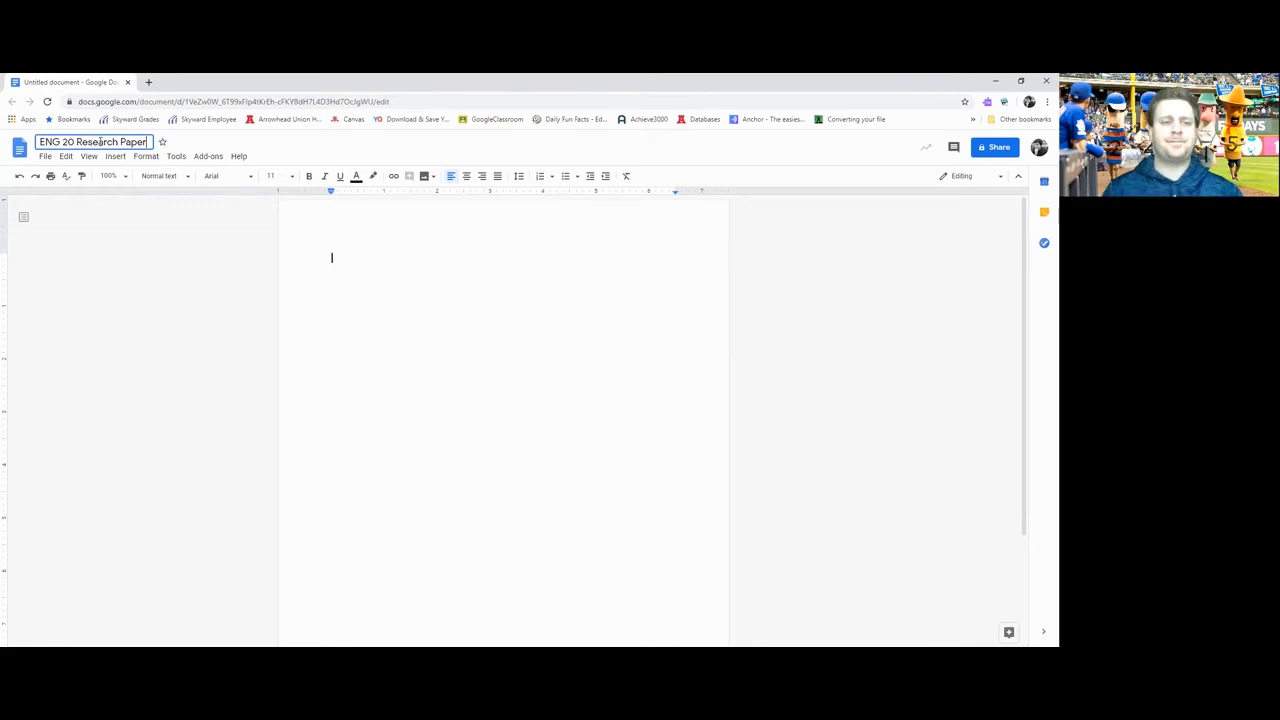
left_click(426, 300)
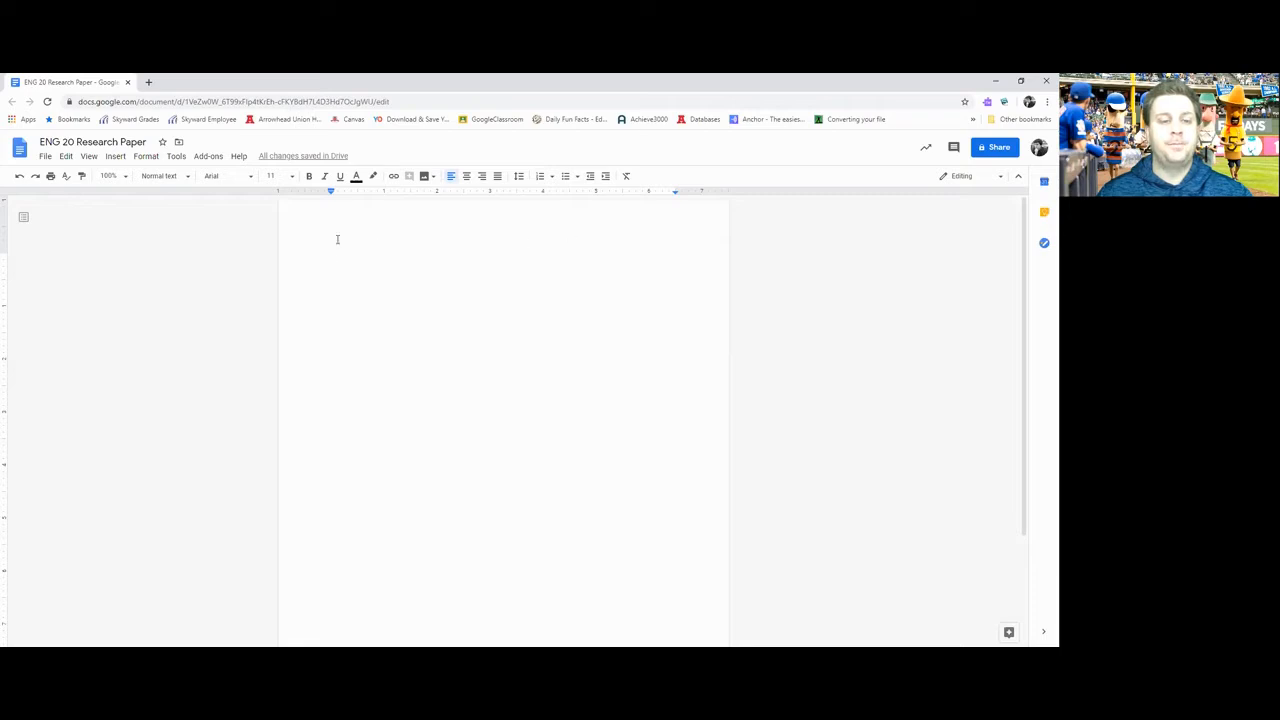
Step: Insert a page header formatted in Times New Roman, size 12
double_click(526, 220)
left_click(422, 394)
left_click(116, 158)
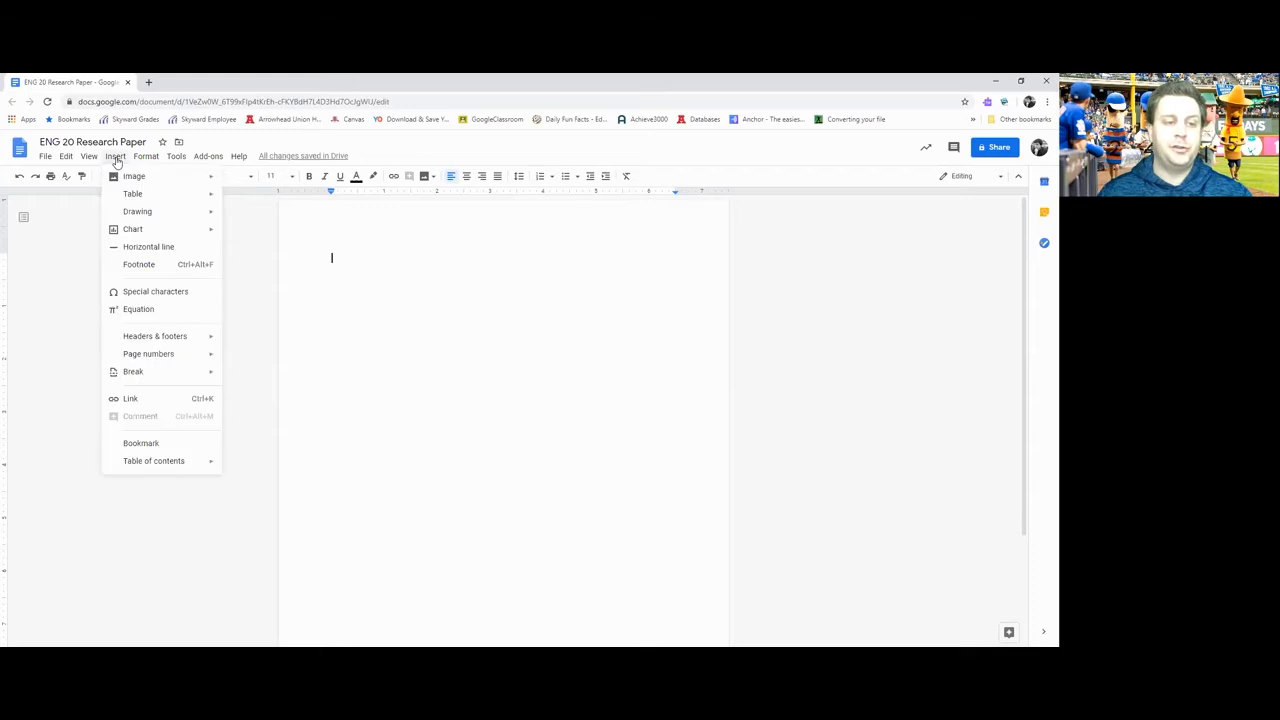
mouse_move(187, 336)
left_click(250, 341)
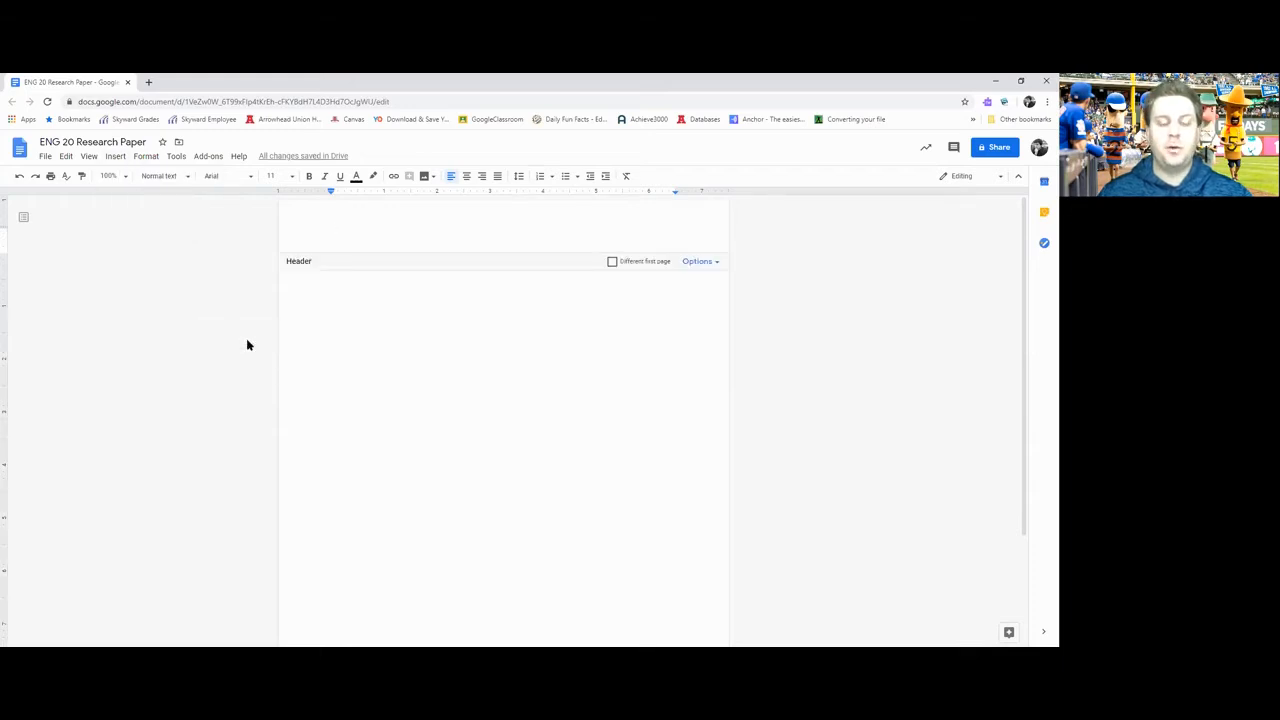
left_click(230, 178)
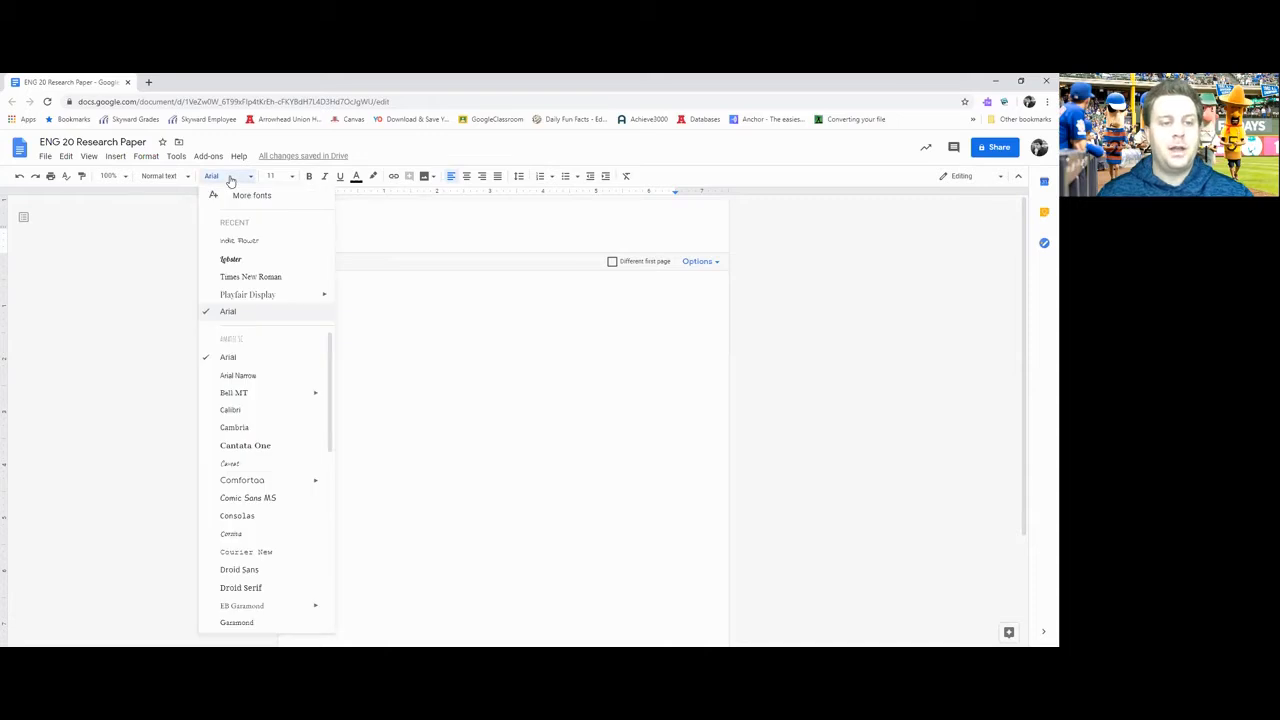
left_click(235, 277)
left_click(285, 178)
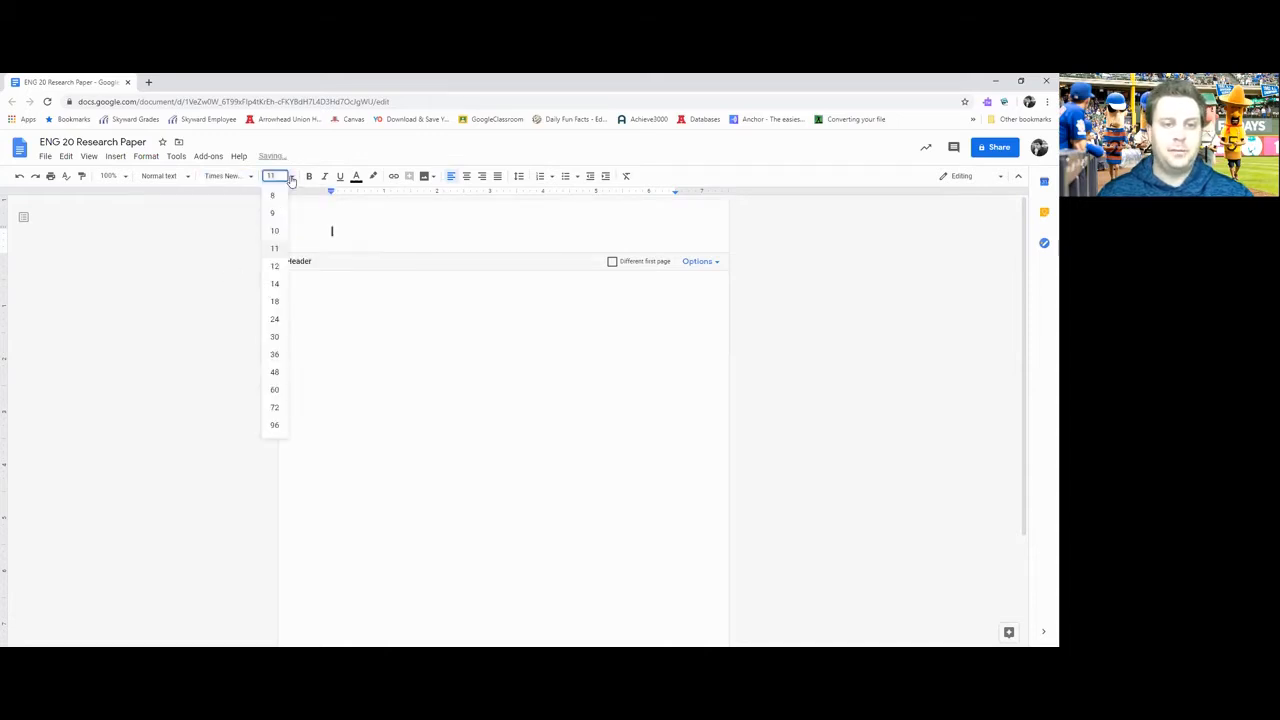
left_click(273, 267)
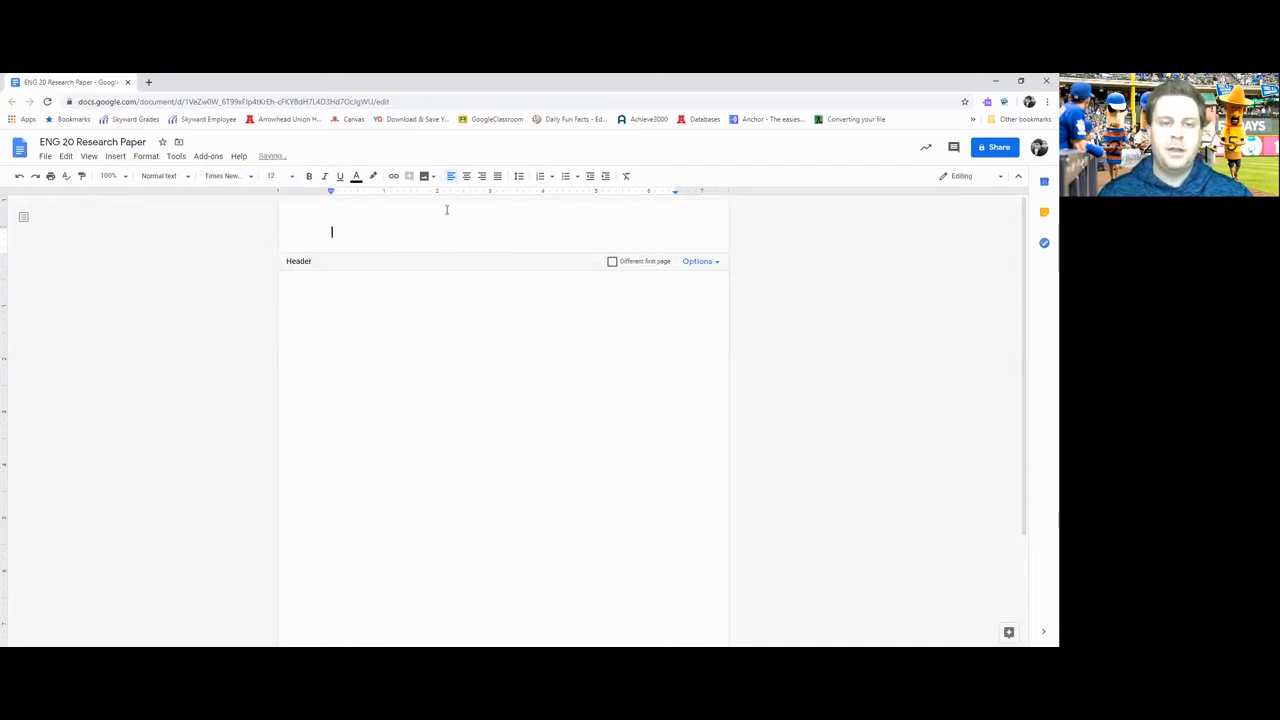
Step: Right-align the header and enter the author's last name in it
left_click(488, 178)
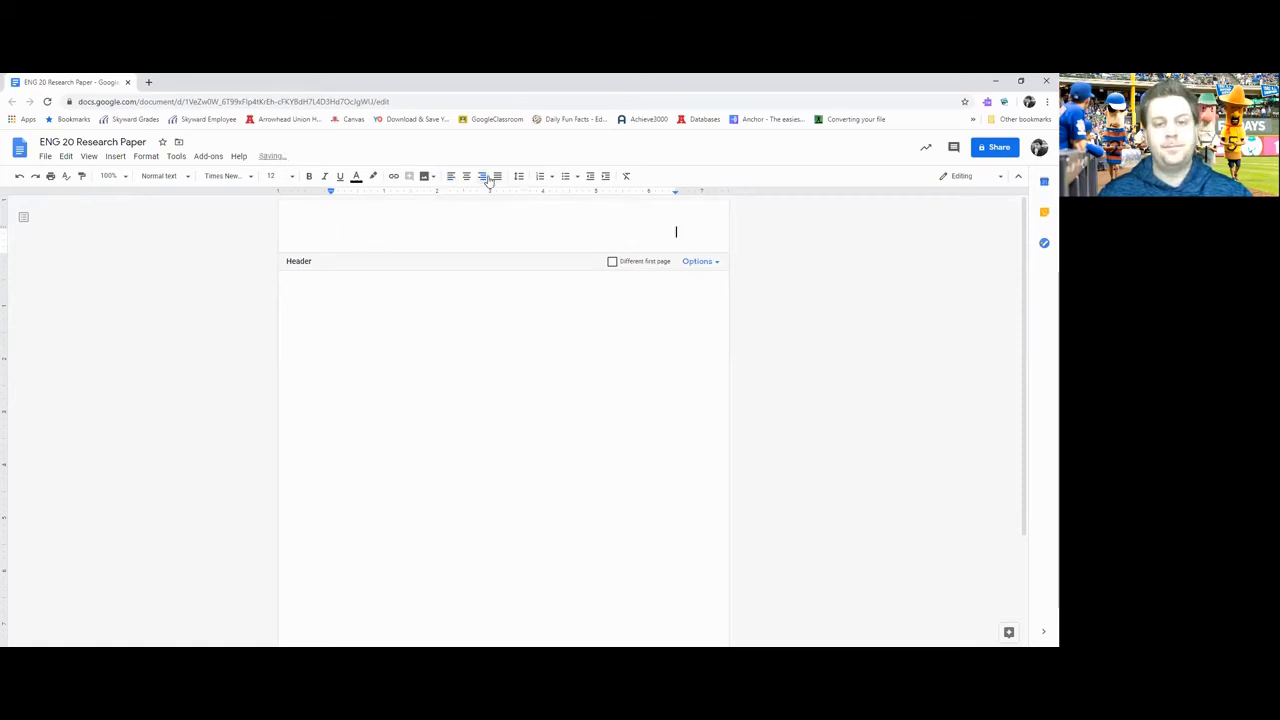
type("Andrews")
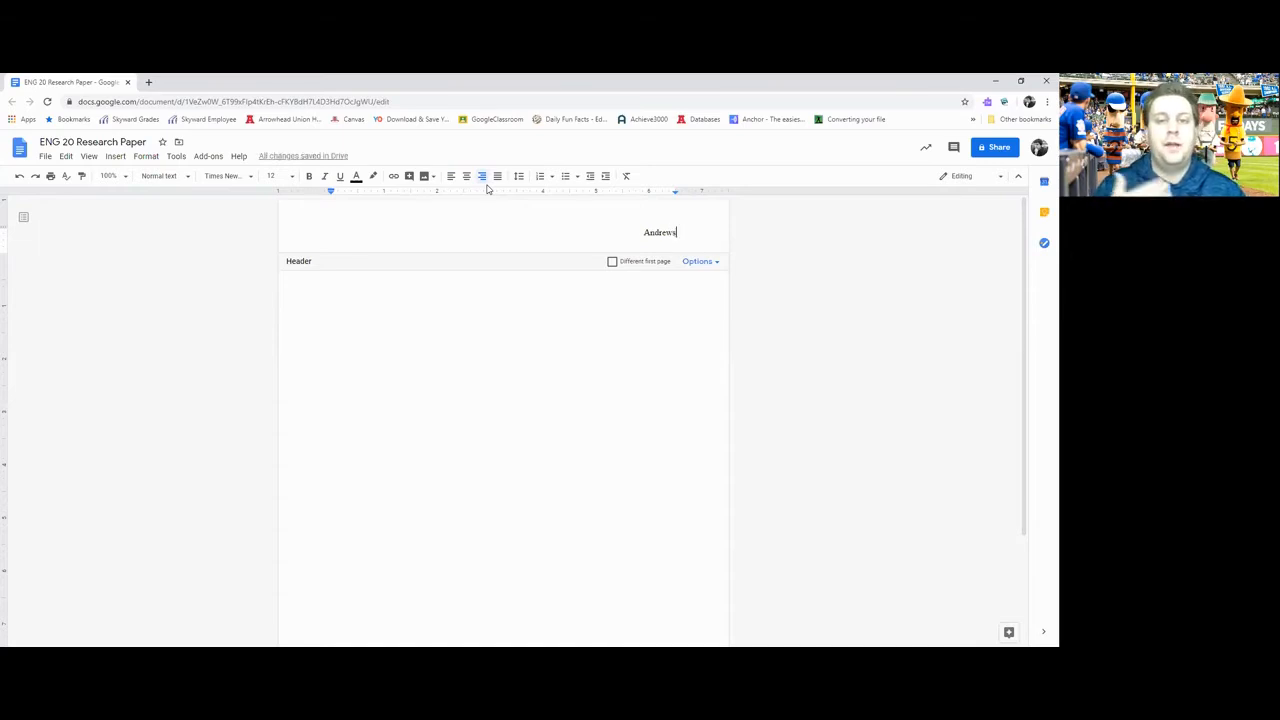
key("BackSpace")
key("BackSpace")
key("BackSpace")
key("BackSpace")
key("BackSpace")
key("BackSpace")
key("BackSpace")
type("Smath")
key("BackSpace")
key("BackSpace")
key("BackSpace")
key("BackSpace")
key("BackSpace")
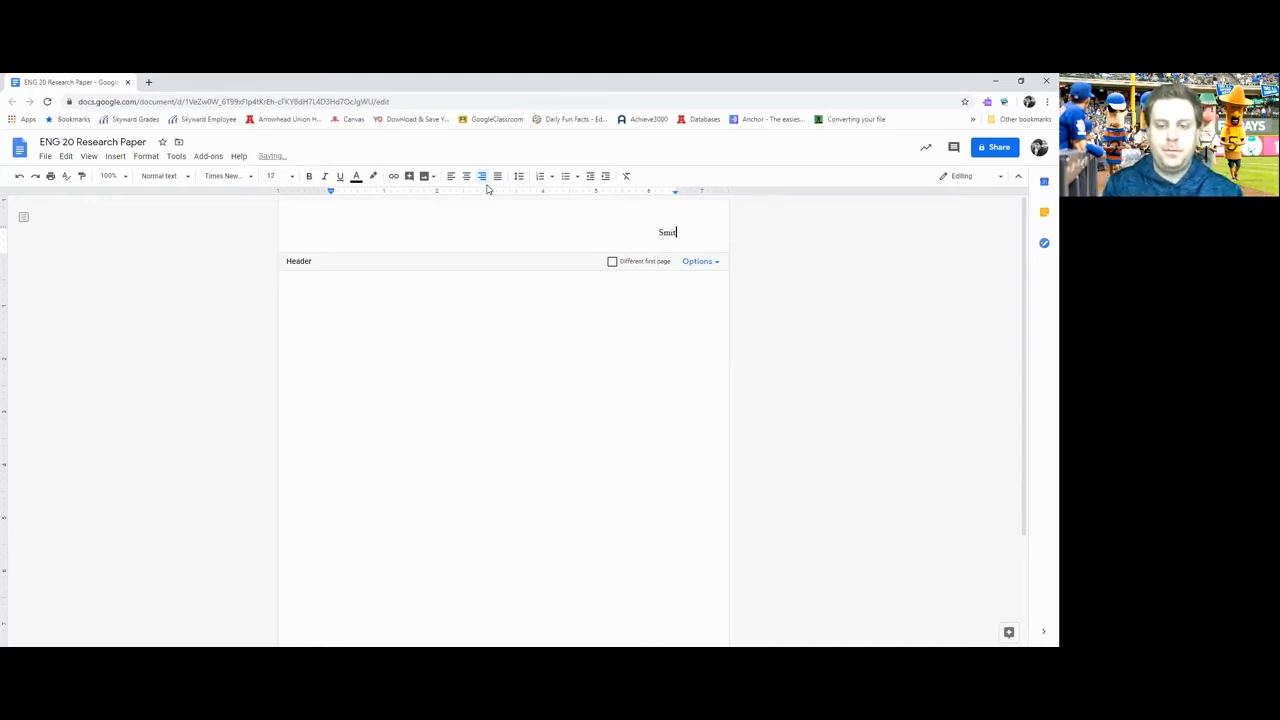
type("Andrews")
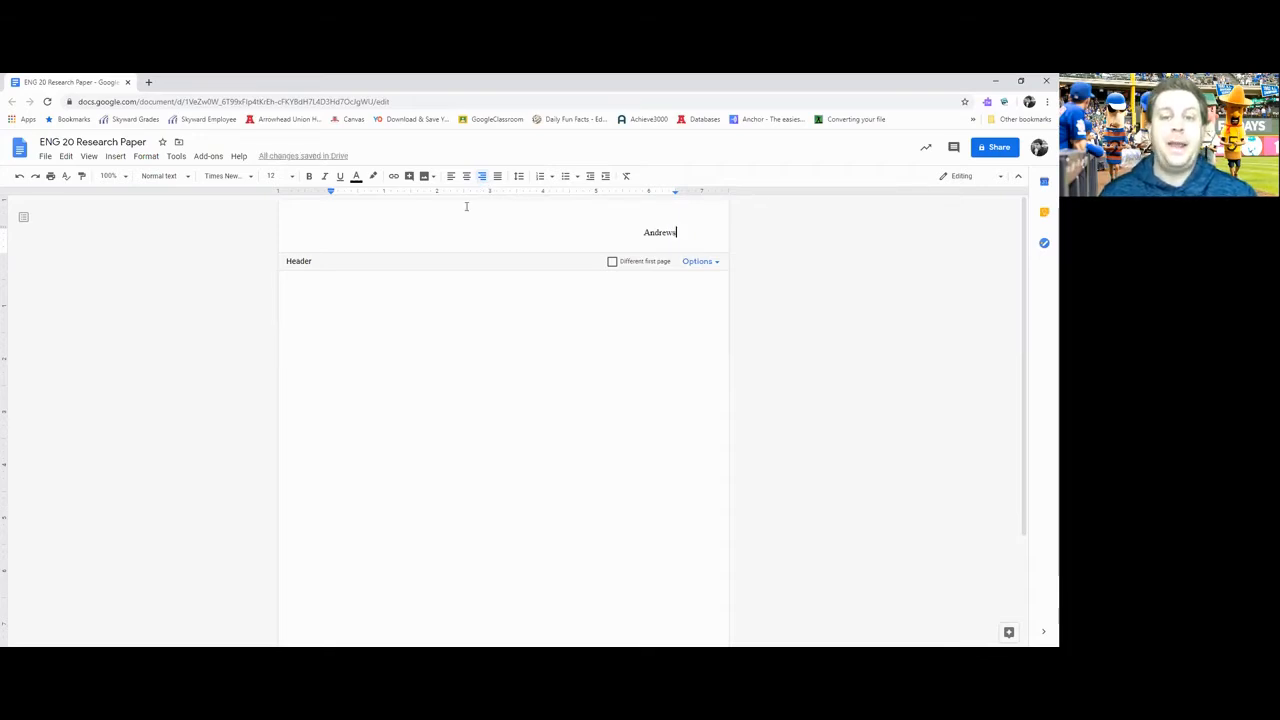
left_click(114, 157)
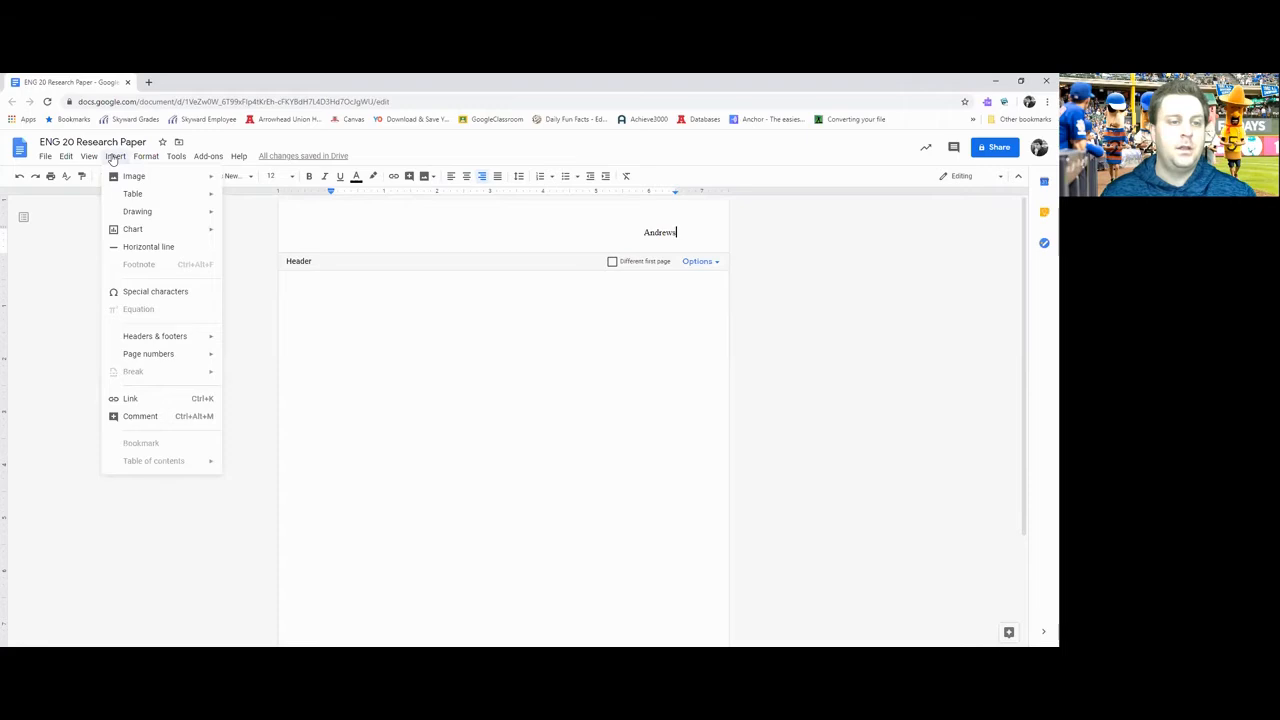
Step: Add a top-right page number after the last name and exit the header to the body
mouse_move(152, 355)
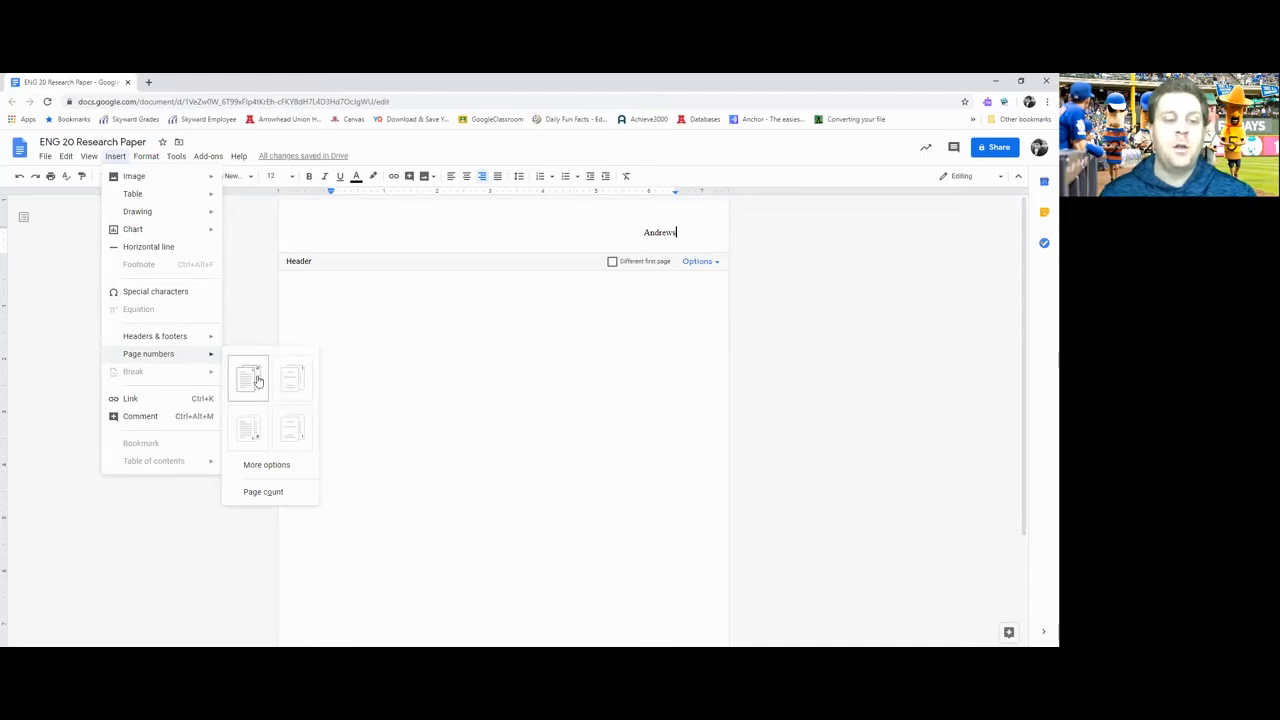
left_click(256, 386)
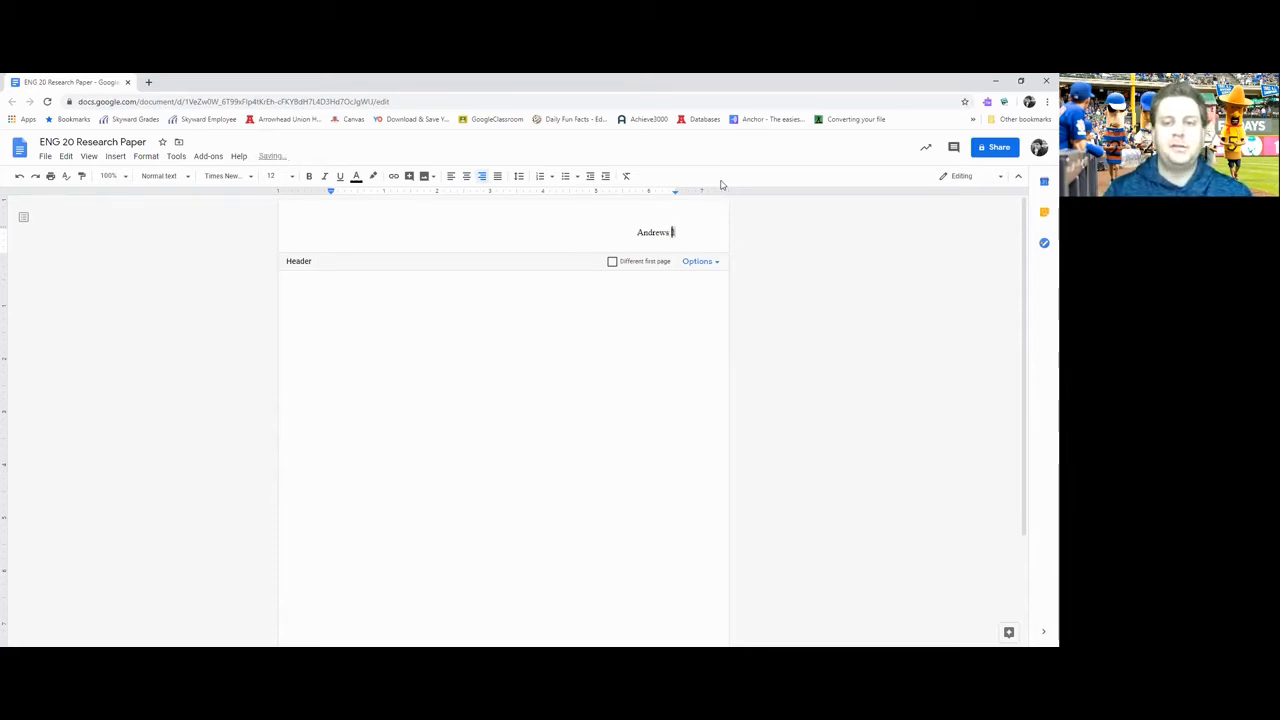
left_click(591, 377)
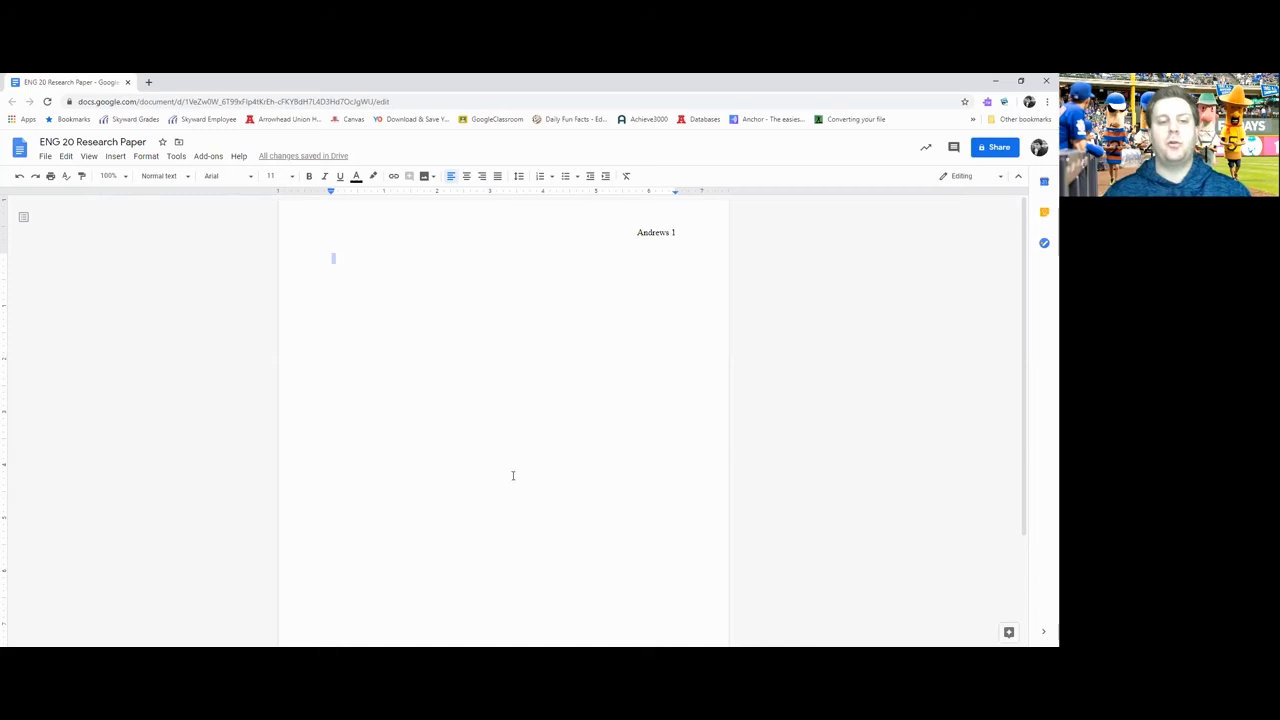
key("Return")
key("Return")
key("Return")
key("Return")
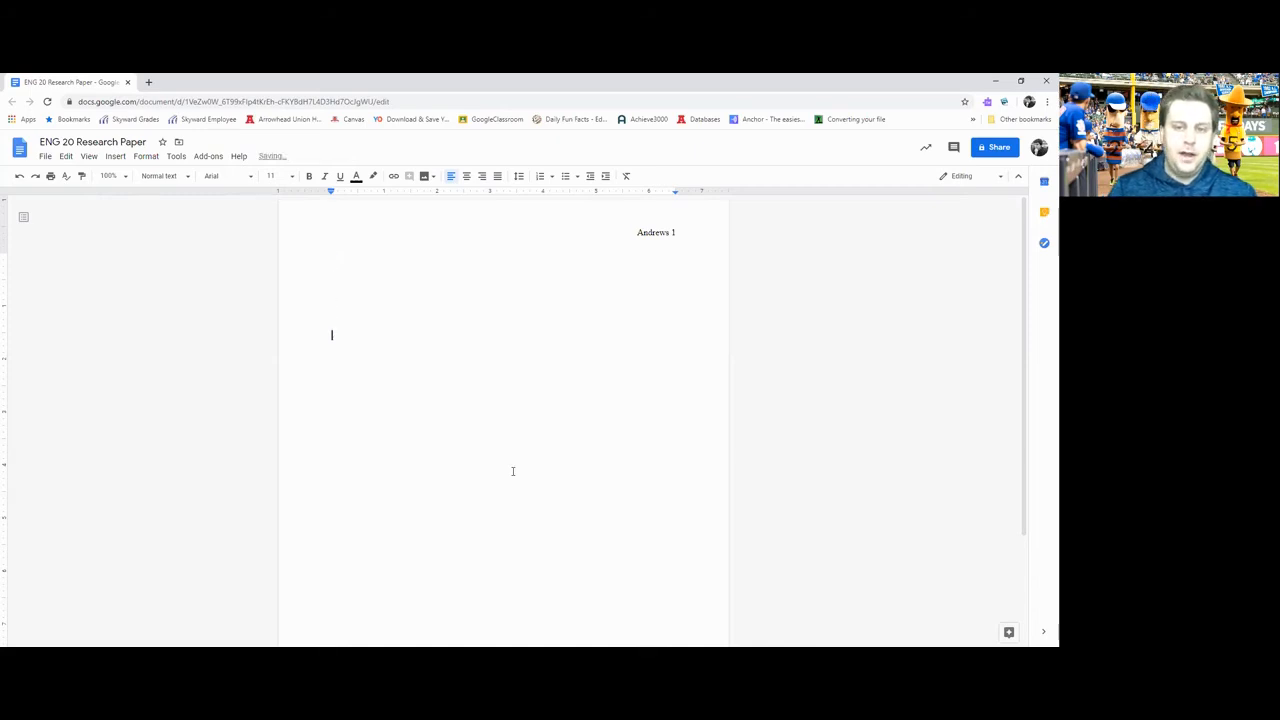
key("Return")
key("Return")
key("Return")
key("Return")
key("Return")
key("Return")
key("Return")
key("Return")
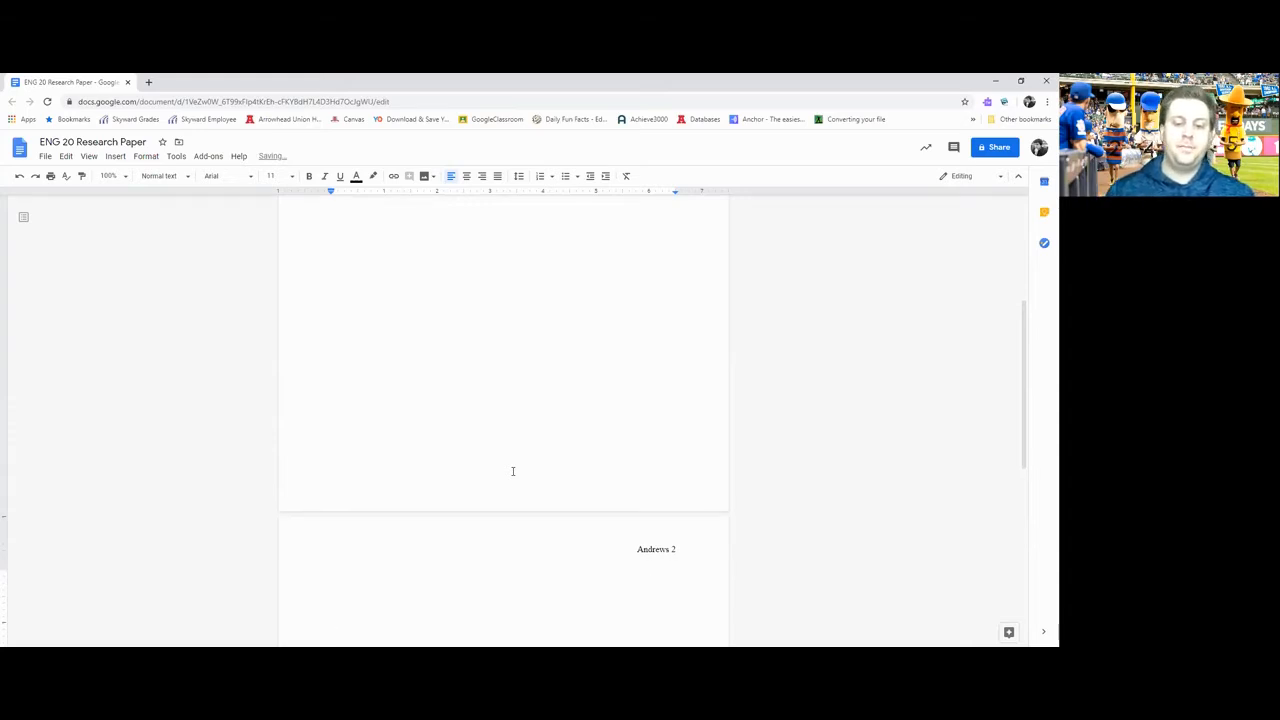
scroll(415, 431, "up", 5)
left_click(418, 282)
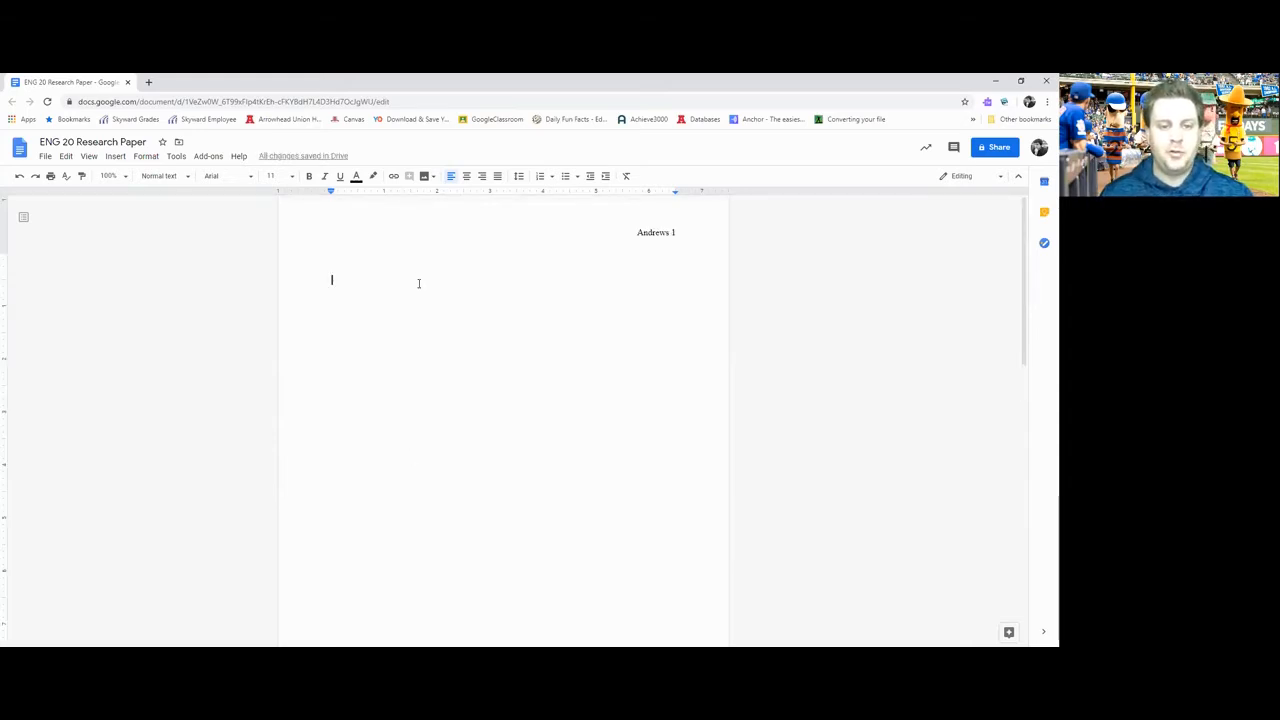
key("BackSpace")
key("BackSpace")
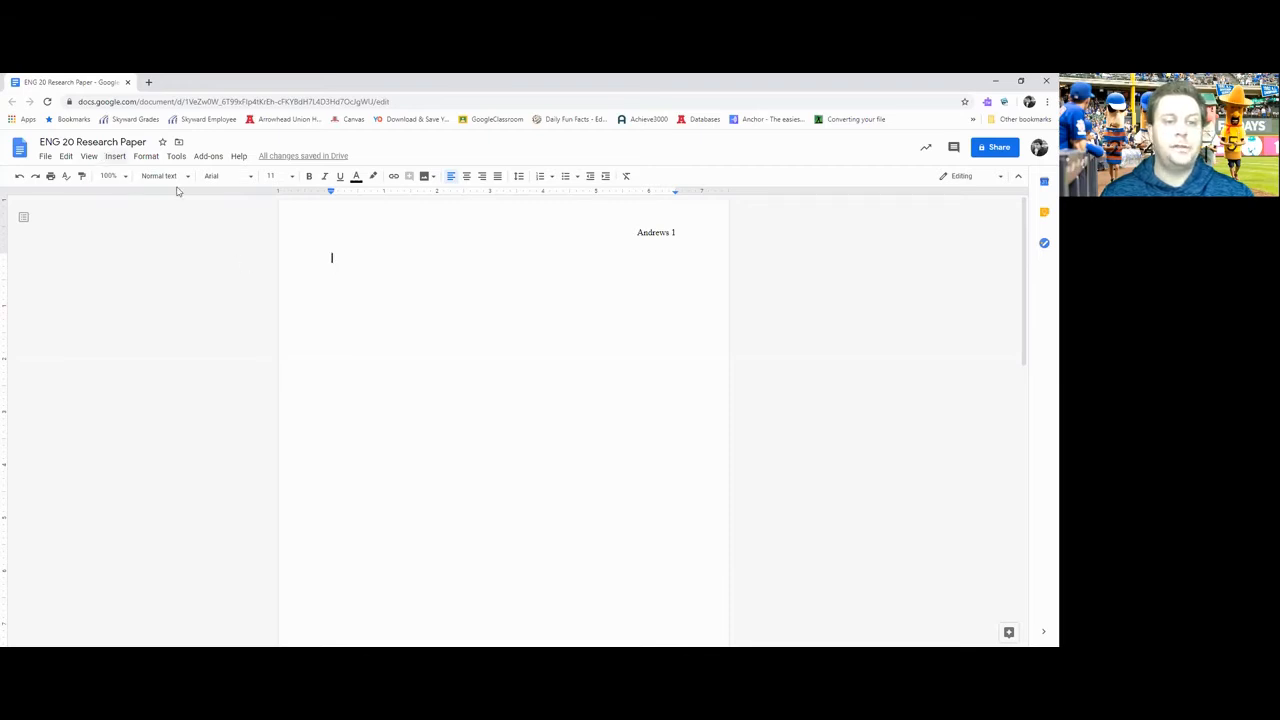
Step: Set the body text to Times New Roman, size 12, with double line spacing
left_click(212, 177)
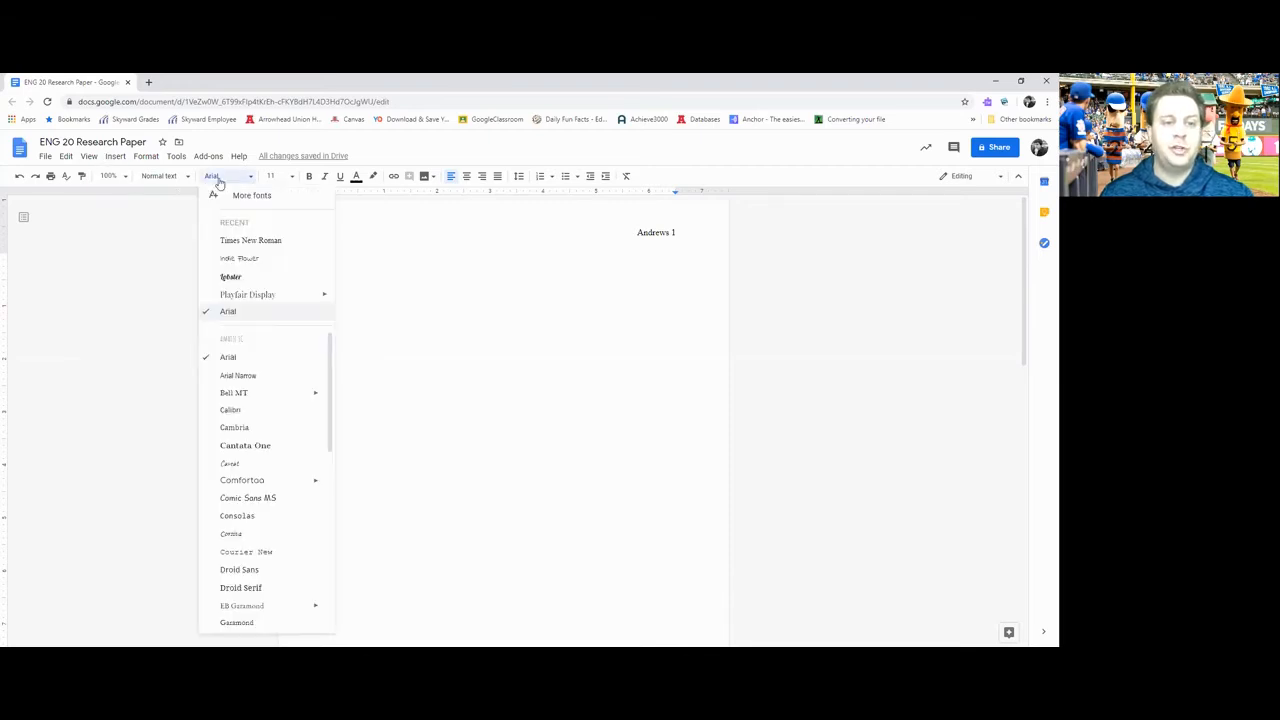
left_click(275, 244)
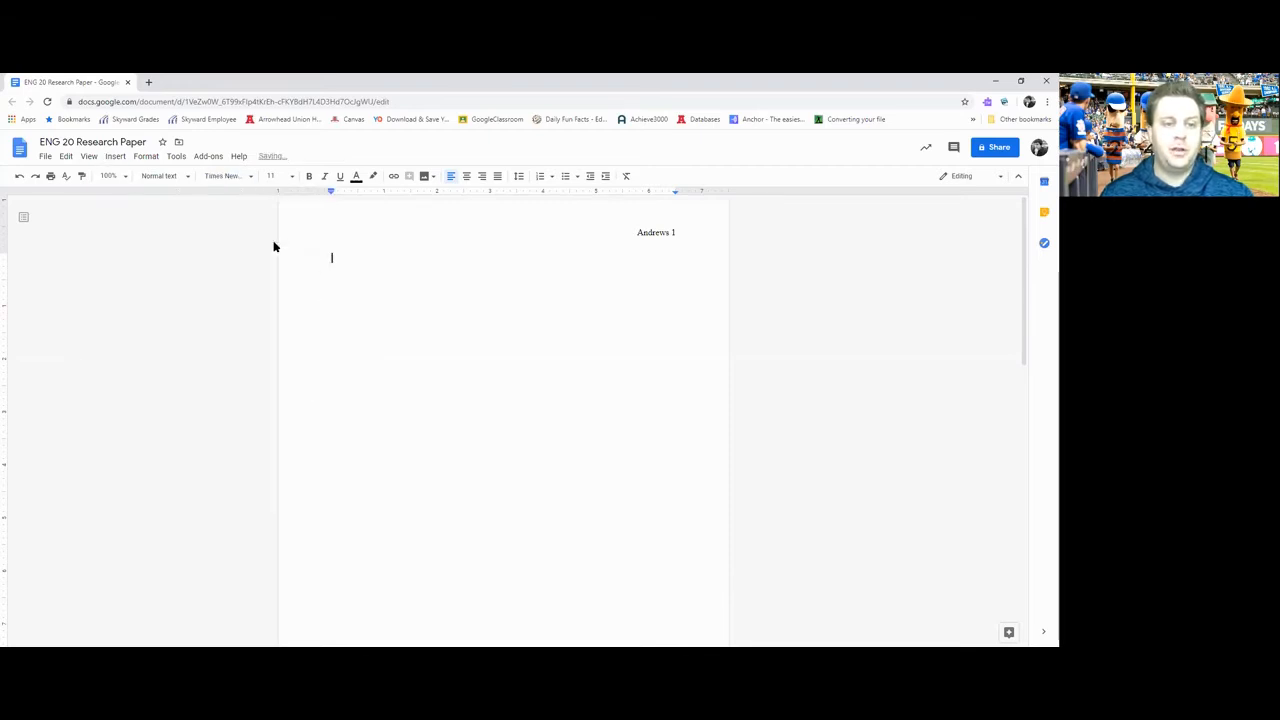
left_click(290, 177)
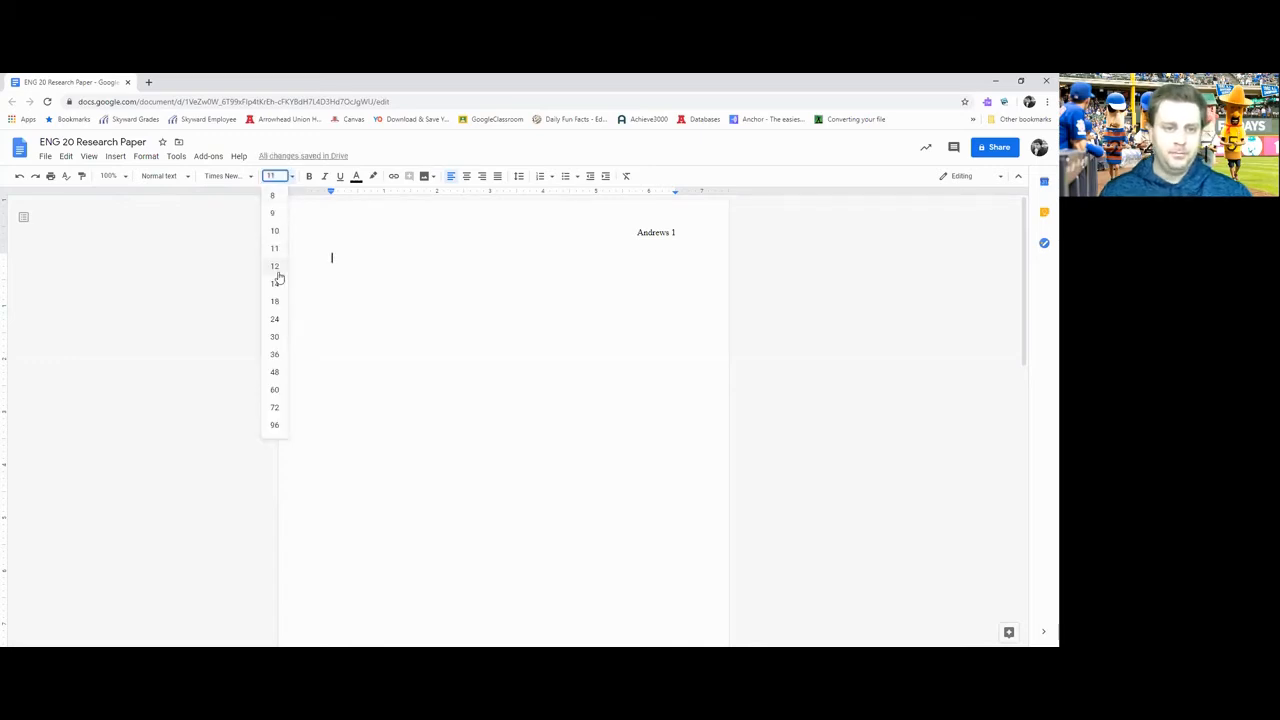
left_click(275, 266)
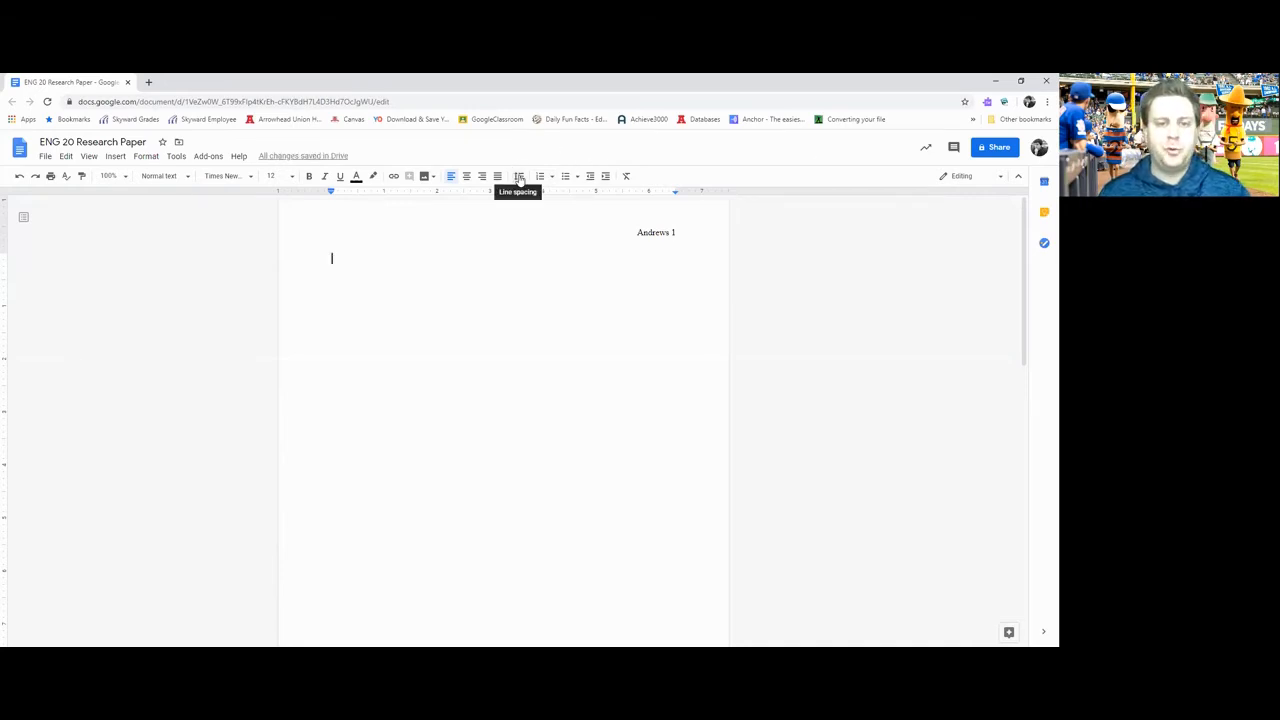
left_click(519, 177)
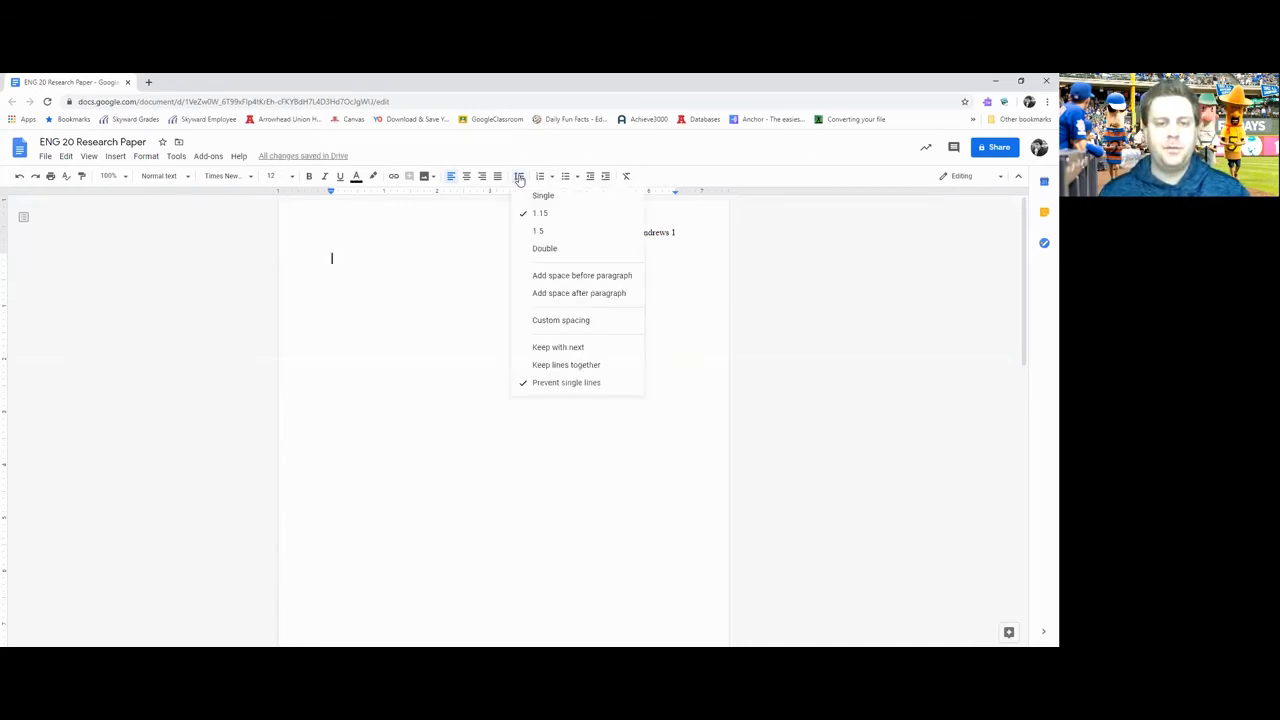
left_click(545, 249)
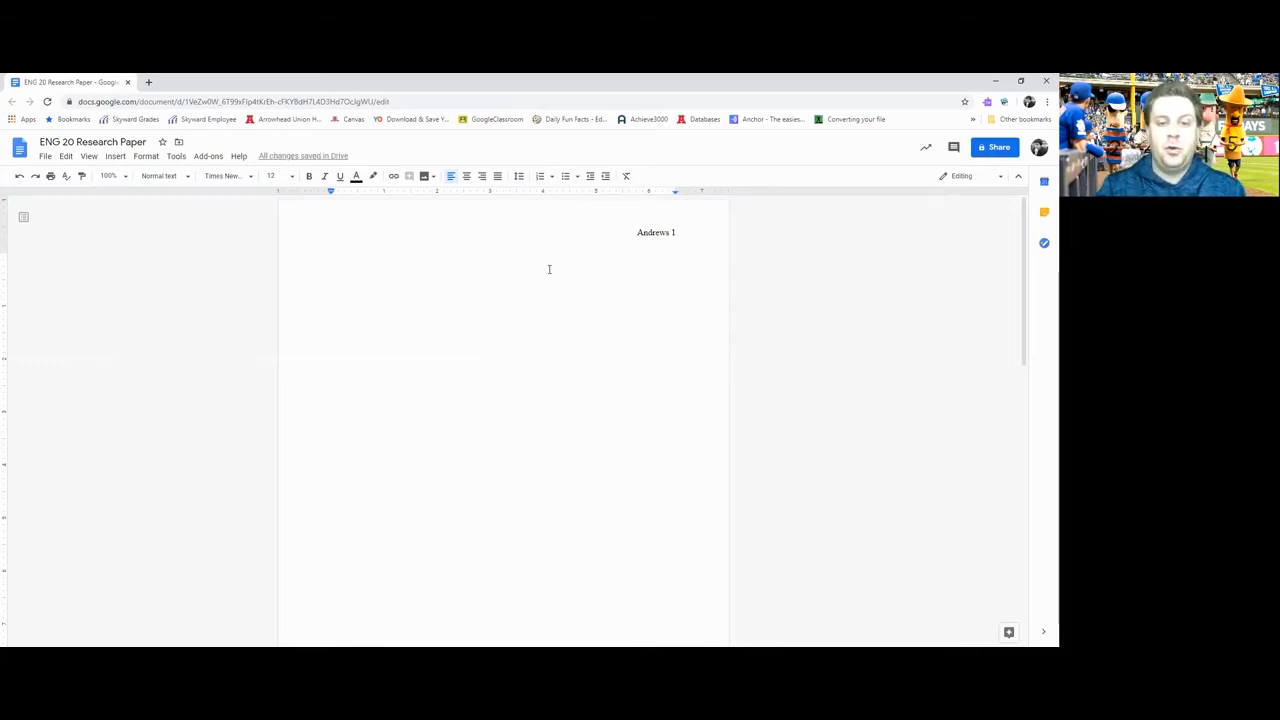
Step: Enter the student's name and the teacher's name on separate lines
type("Ryan Andrews")
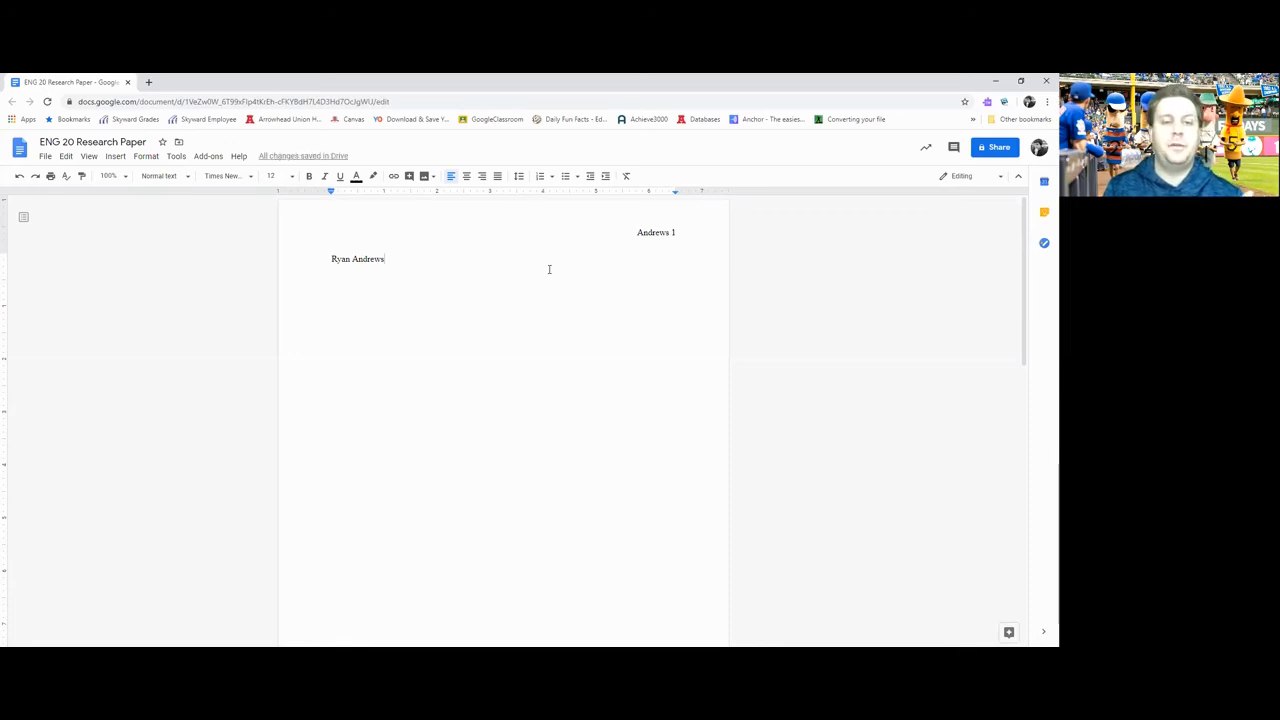
key("Return")
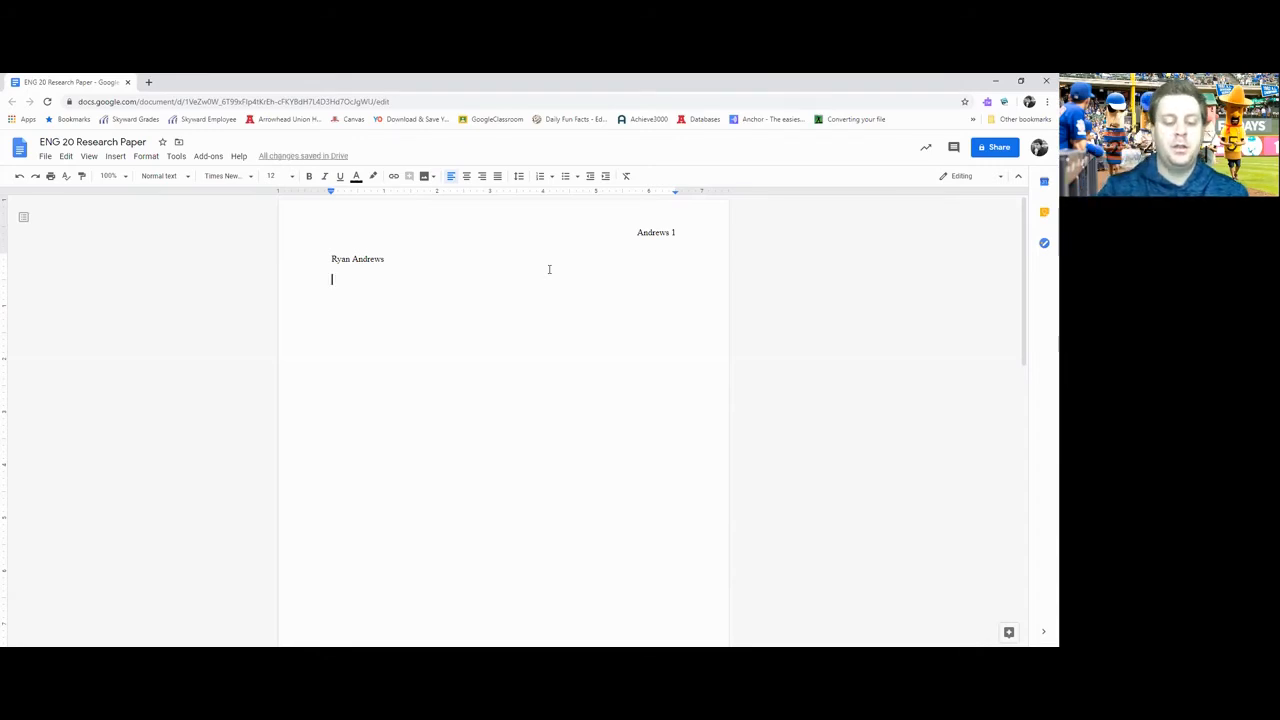
type("Mr. Andrews")
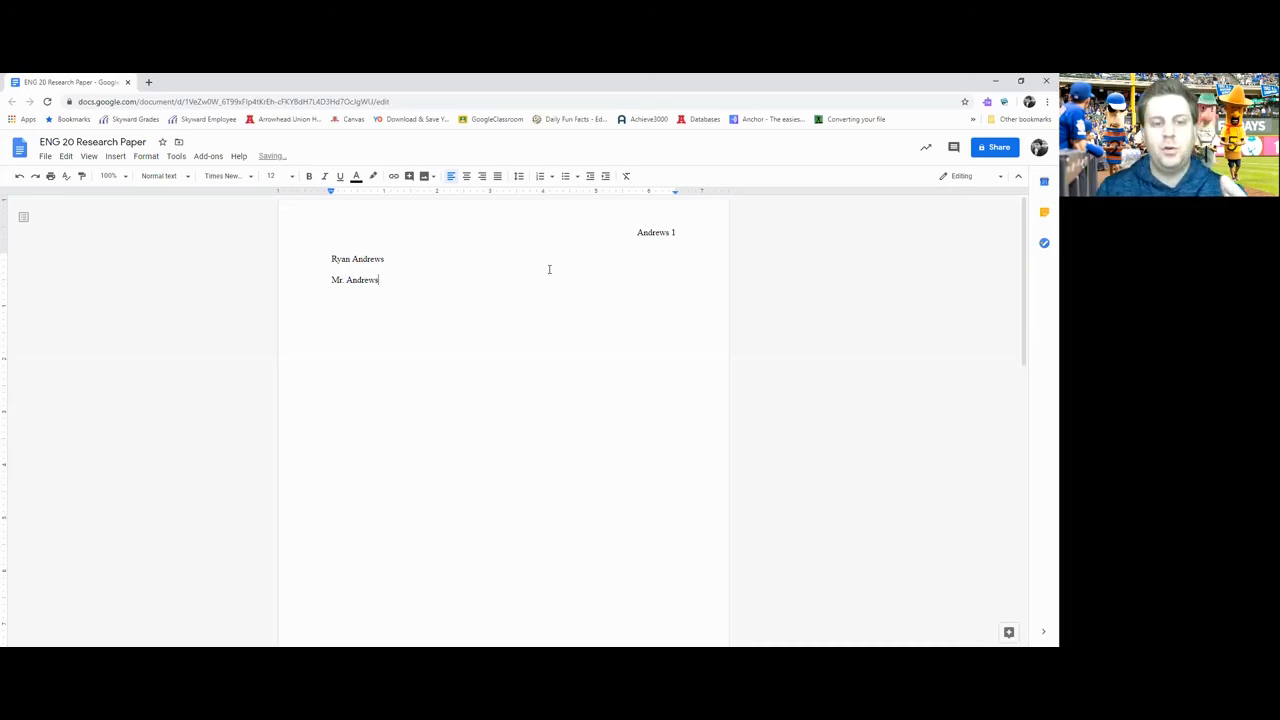
key("Return")
Step: Add 'English 10' and 'May 7, 2020' as the next heading lines, then a new line
type("English 10")
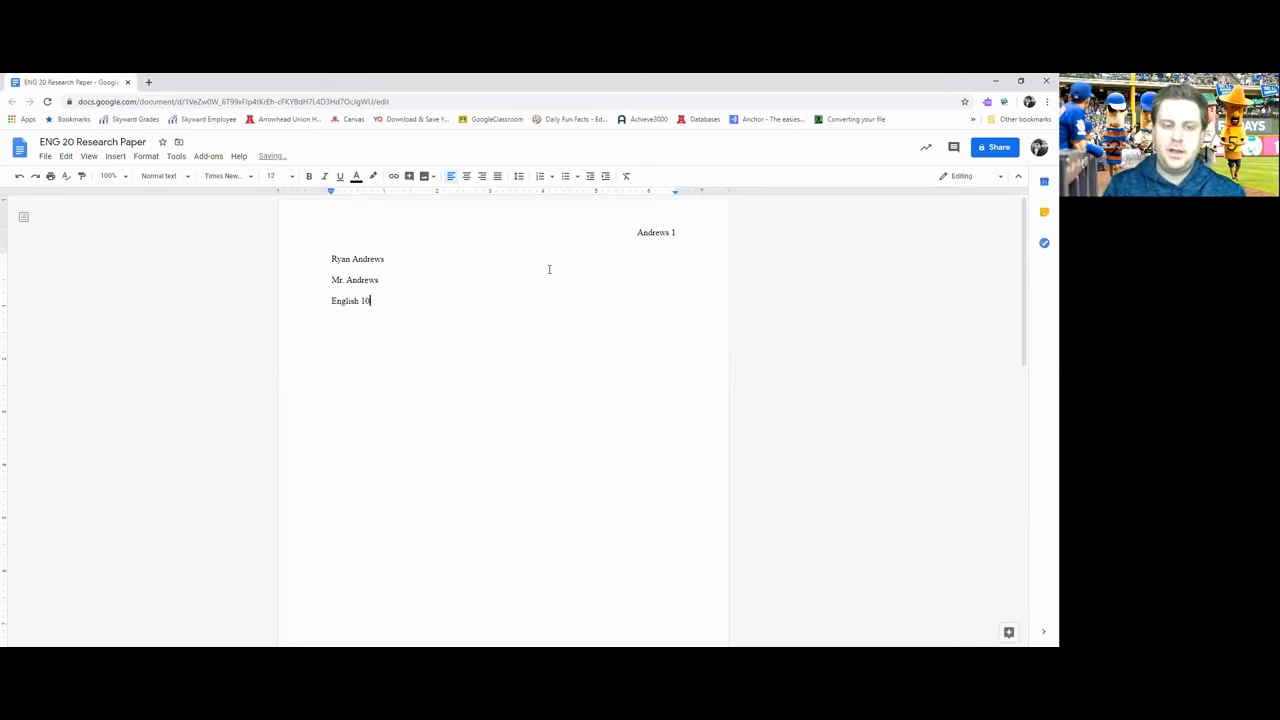
key("Return")
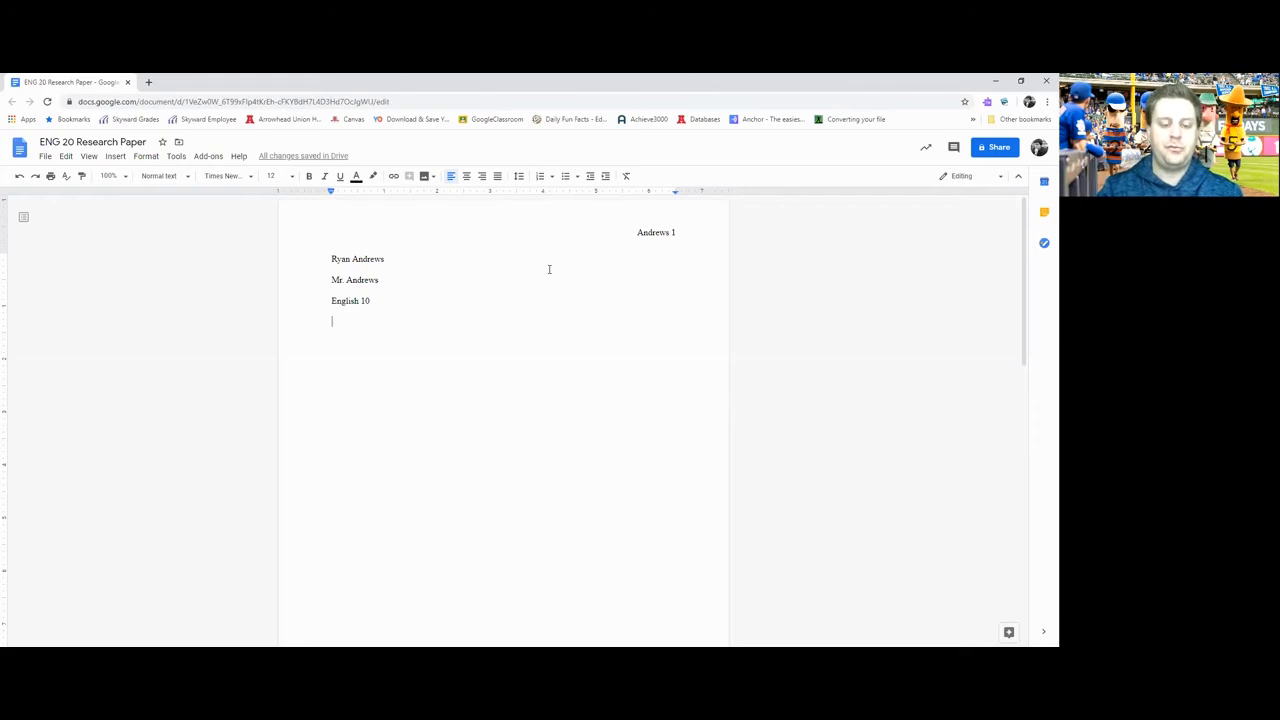
type("May ")
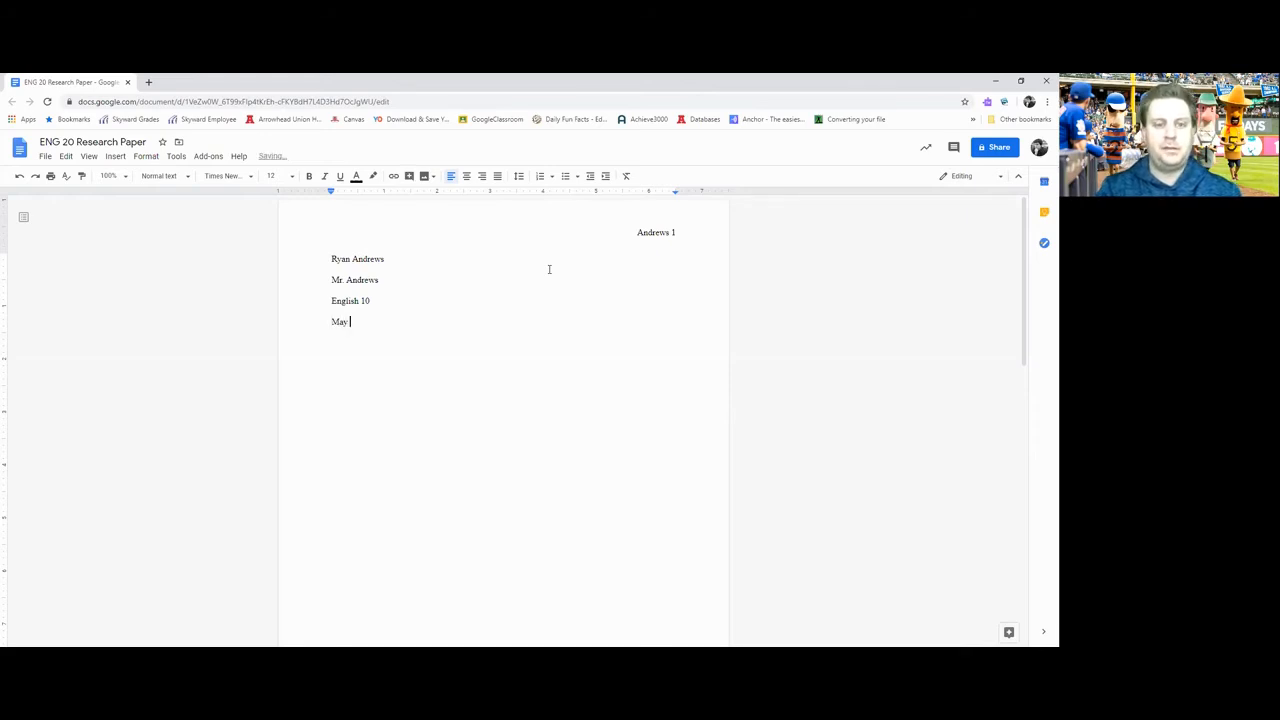
type("7, 2020")
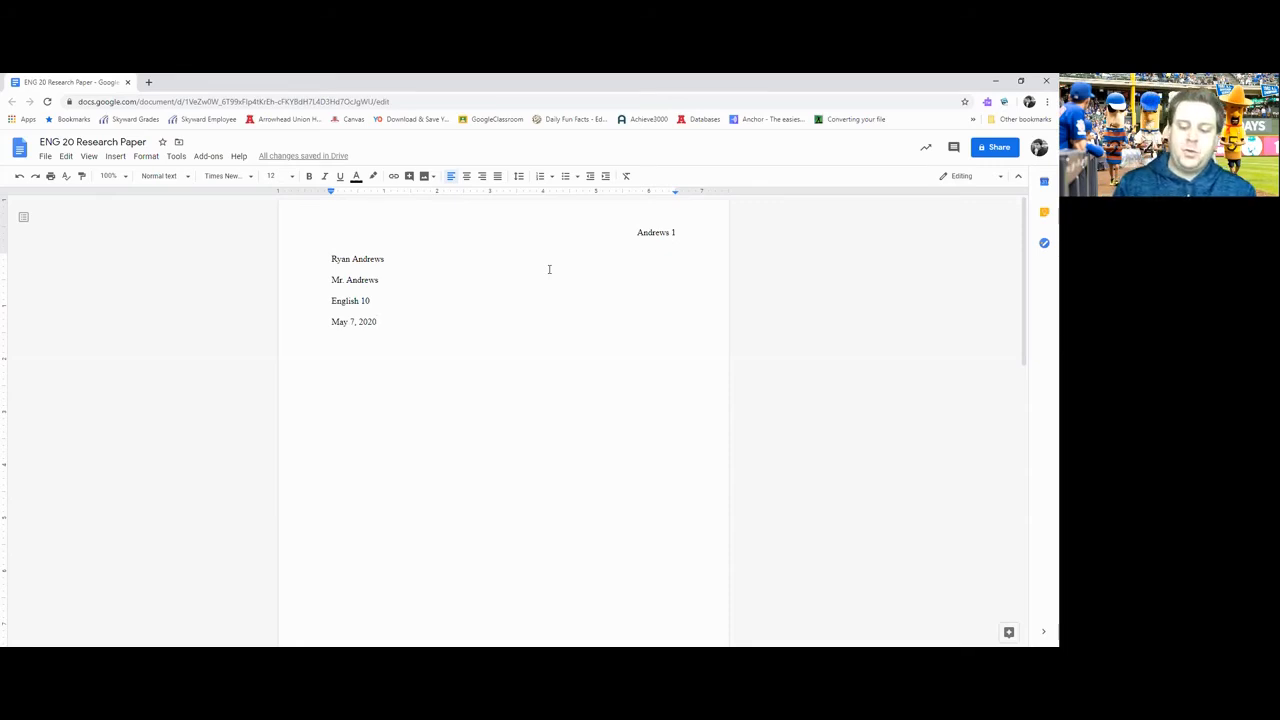
key("Return")
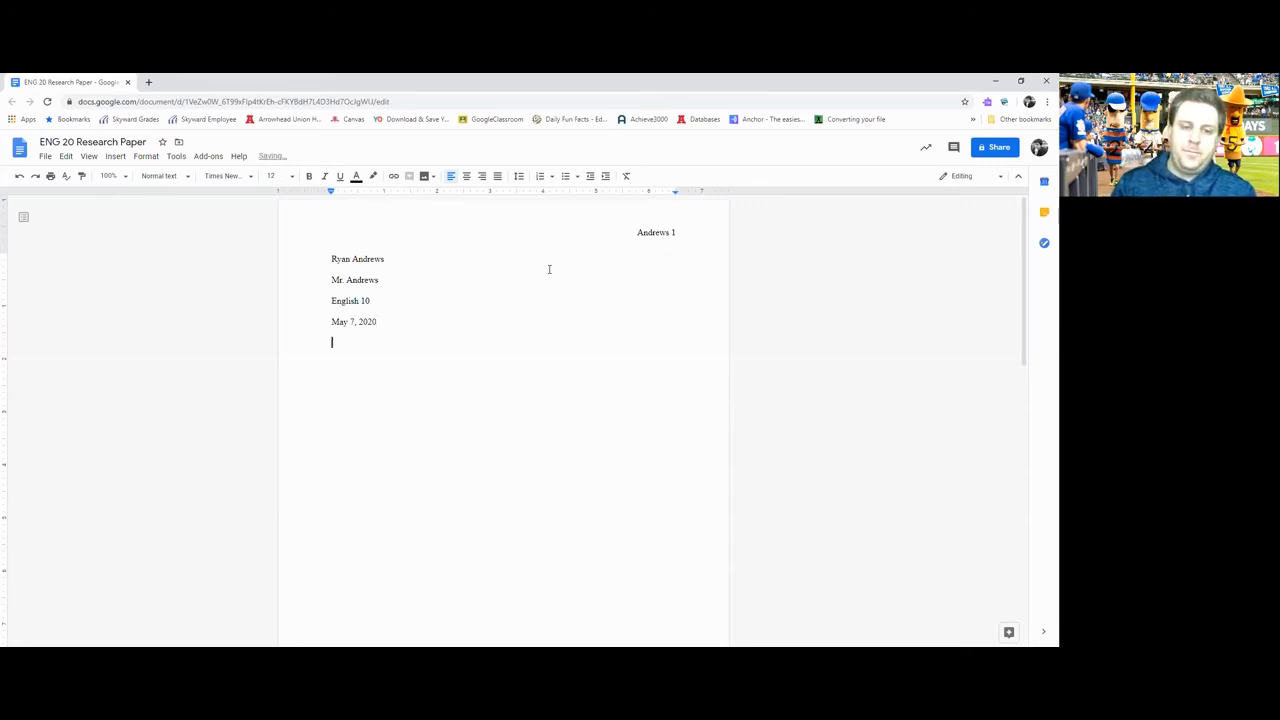
Step: Center the empty title line, removing trial text 'Title' and 'Research Paper'
left_click(466, 176)
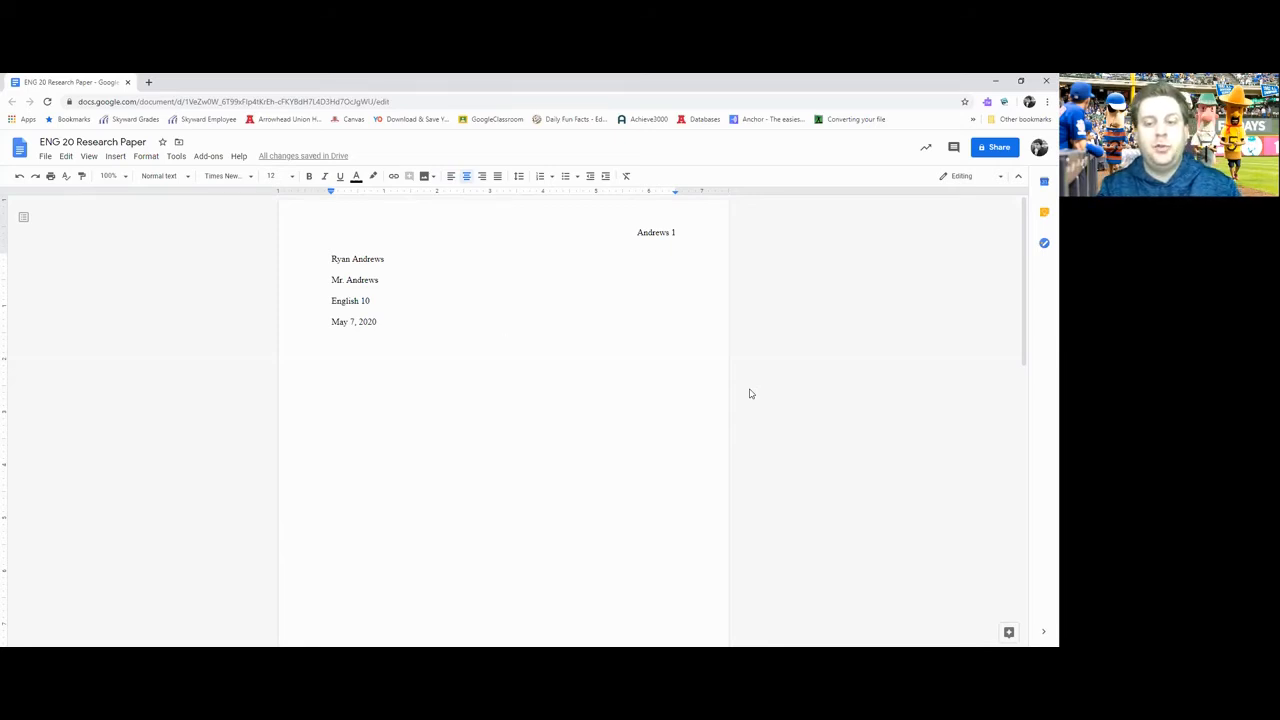
type("Title")
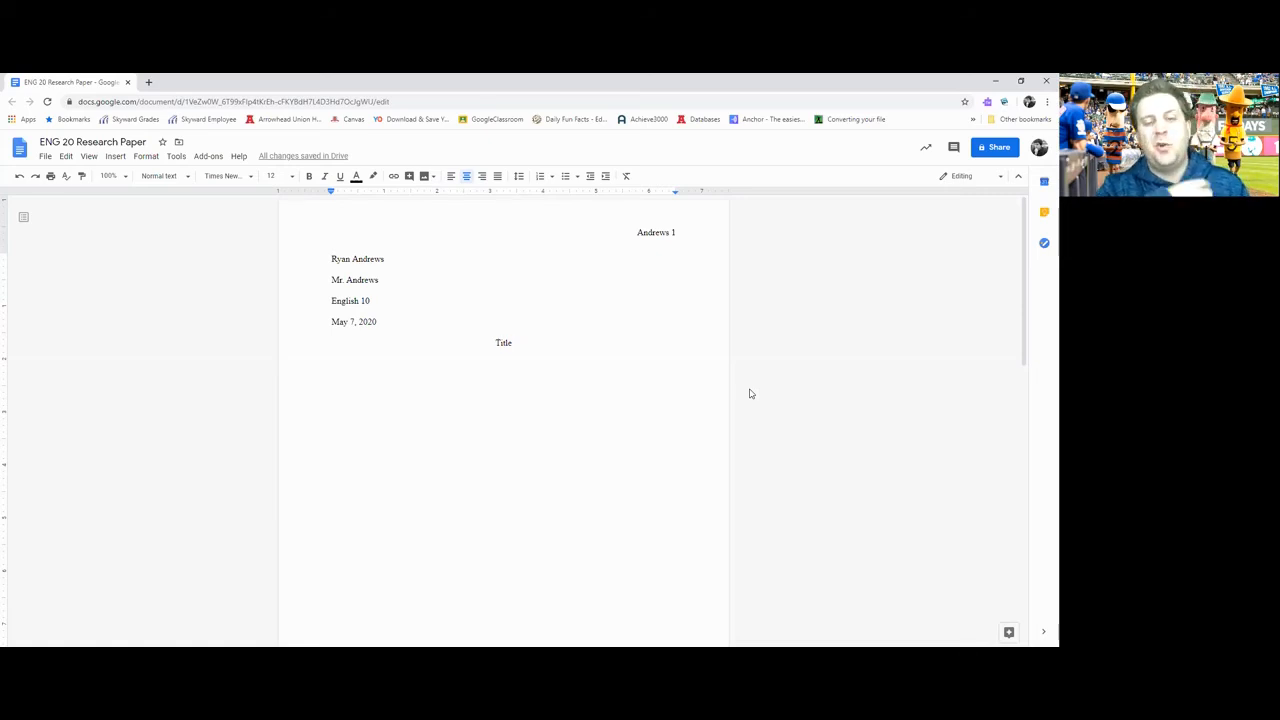
key("BackSpace")
key("BackSpace")
key("BackSpace")
key("BackSpace")
key("BackSpace")
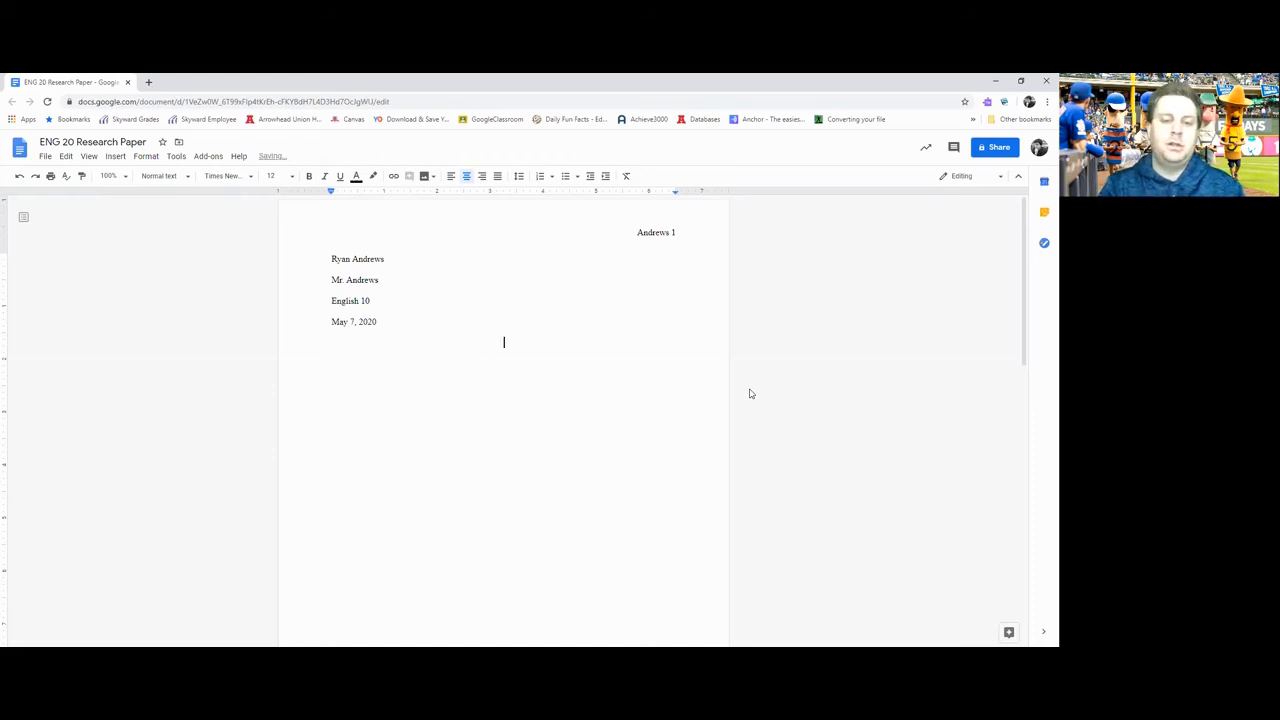
type("Research Paper")
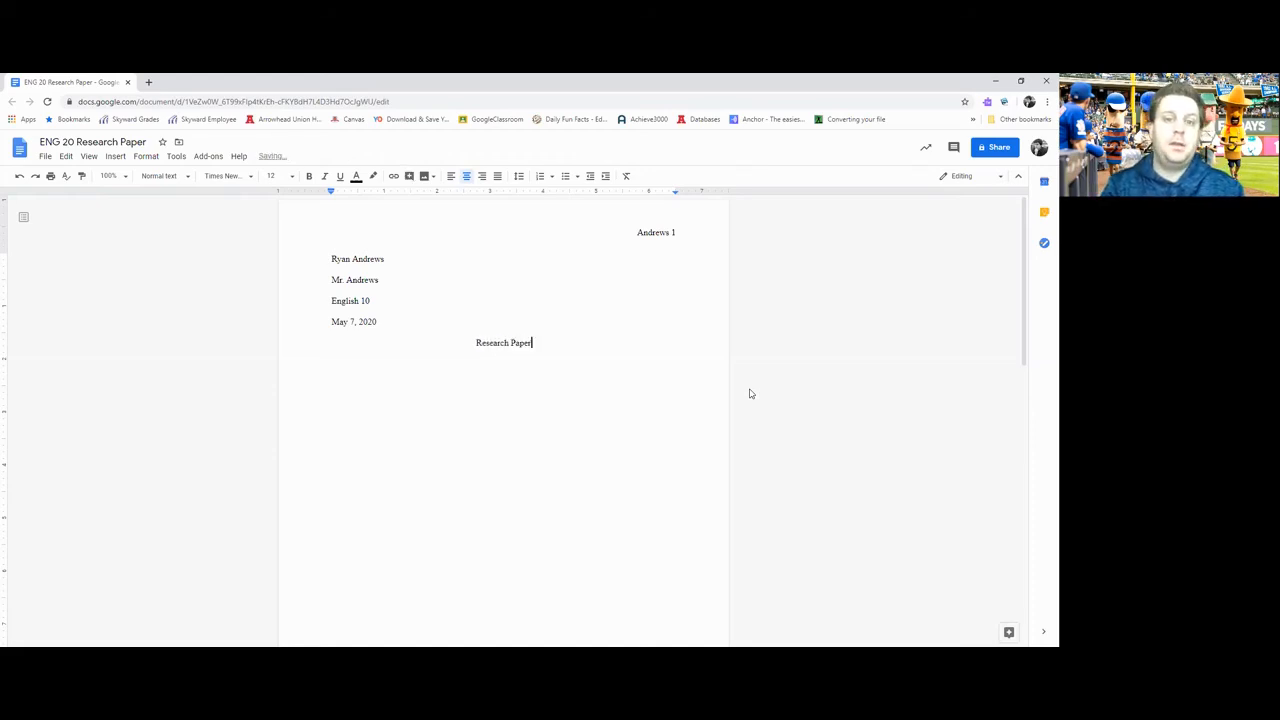
key("BackSpace")
key("BackSpace")
key("BackSpace")
key("BackSpace")
key("BackSpace")
key("BackSpace")
key("BackSpace")
key("BackSpace")
key("BackSpace")
key("BackSpace")
key("BackSpace")
key("BackSpace")
key("BackSpace")
key("BackSpace")
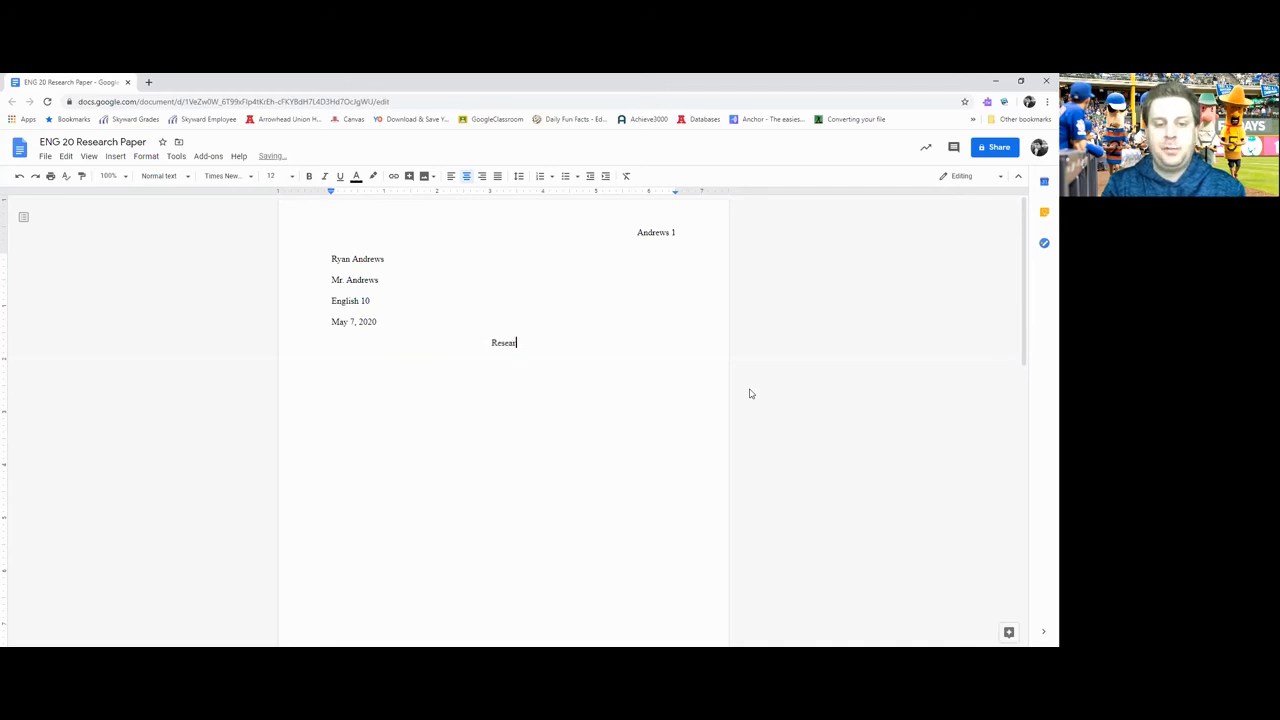
key("ctrl+shift+l")
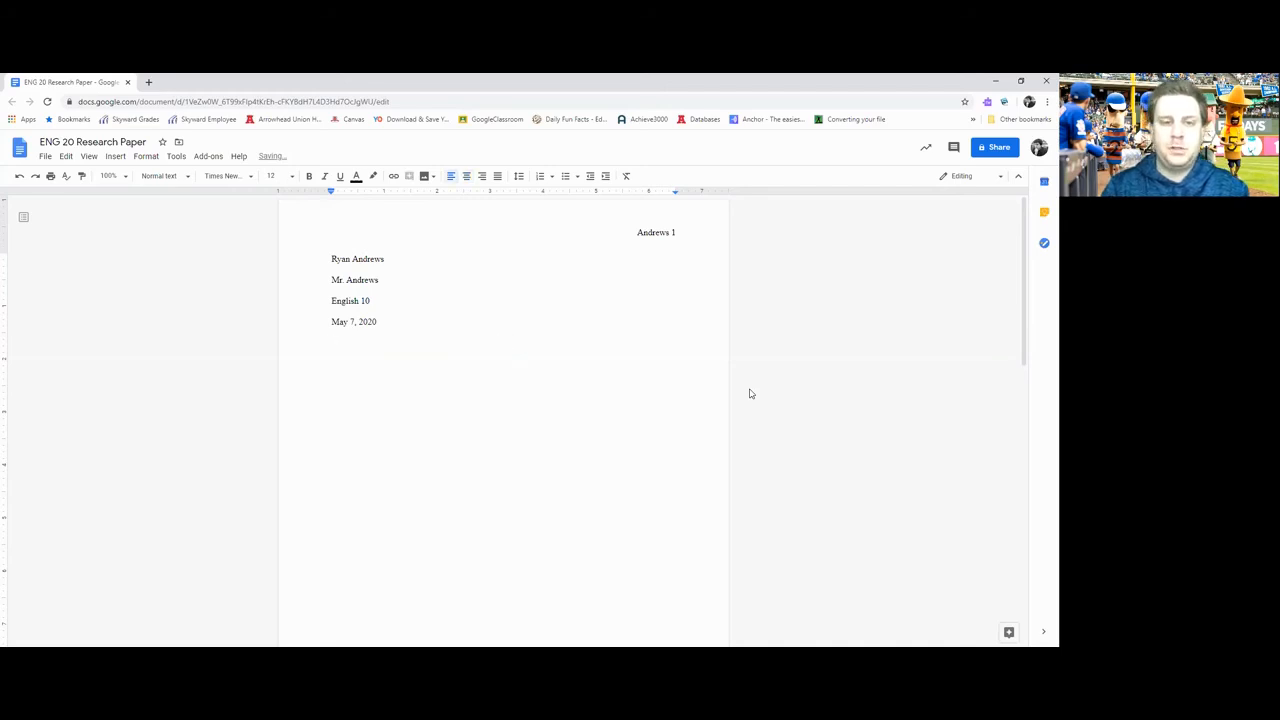
left_click(466, 176)
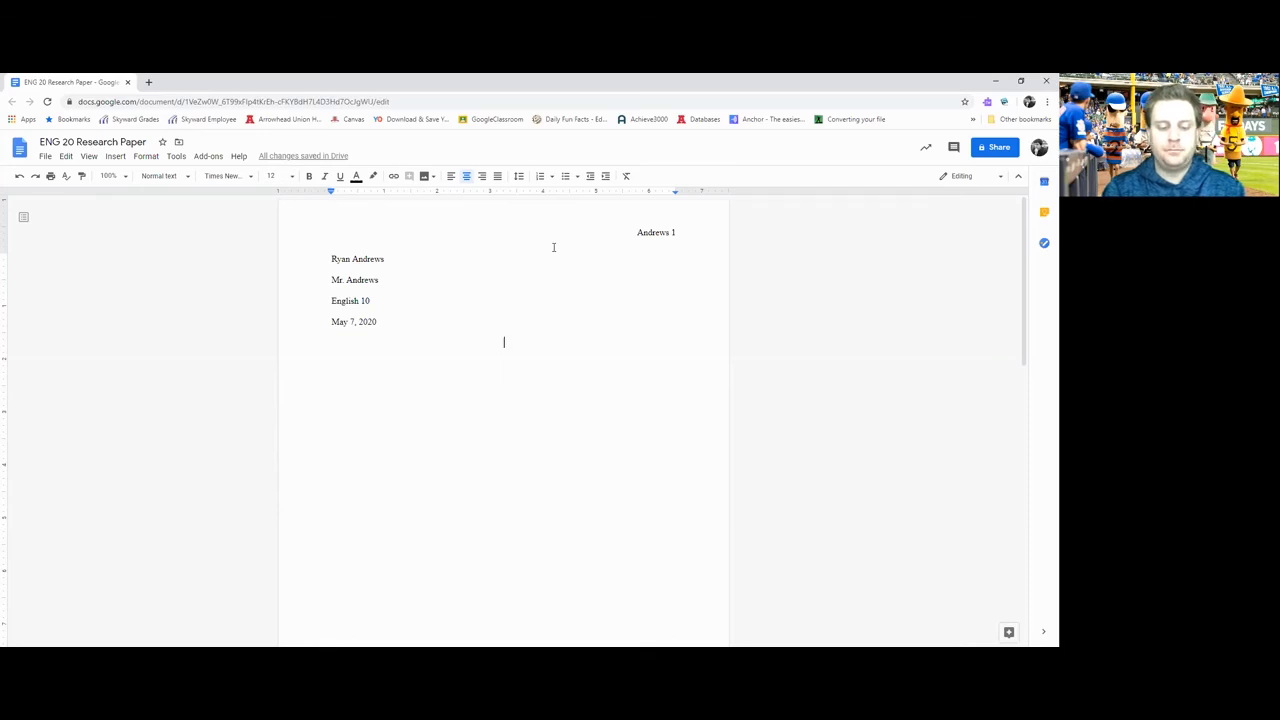
Step: Type the title 'Space Travel', removing the added subtitle ': To the Future and Beyond'
type("Space")
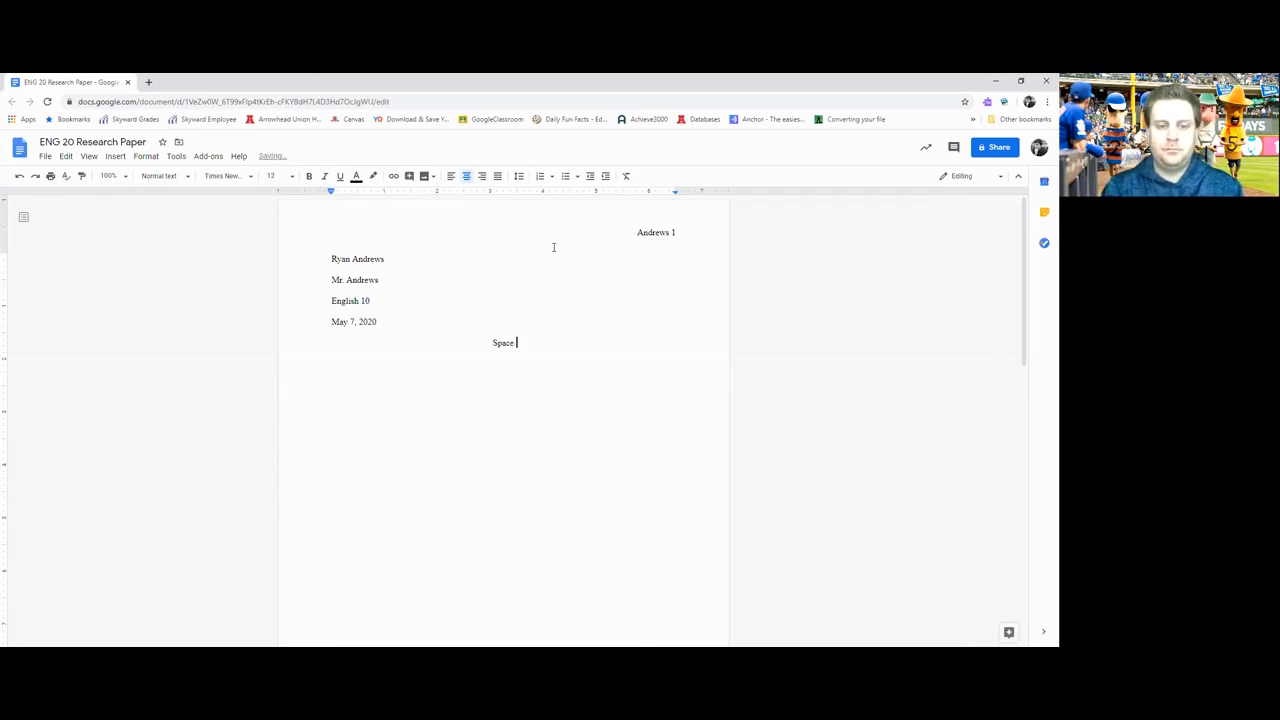
key("BackSpace")
key("BackSpace")
key("BackSpace")
type("pac")
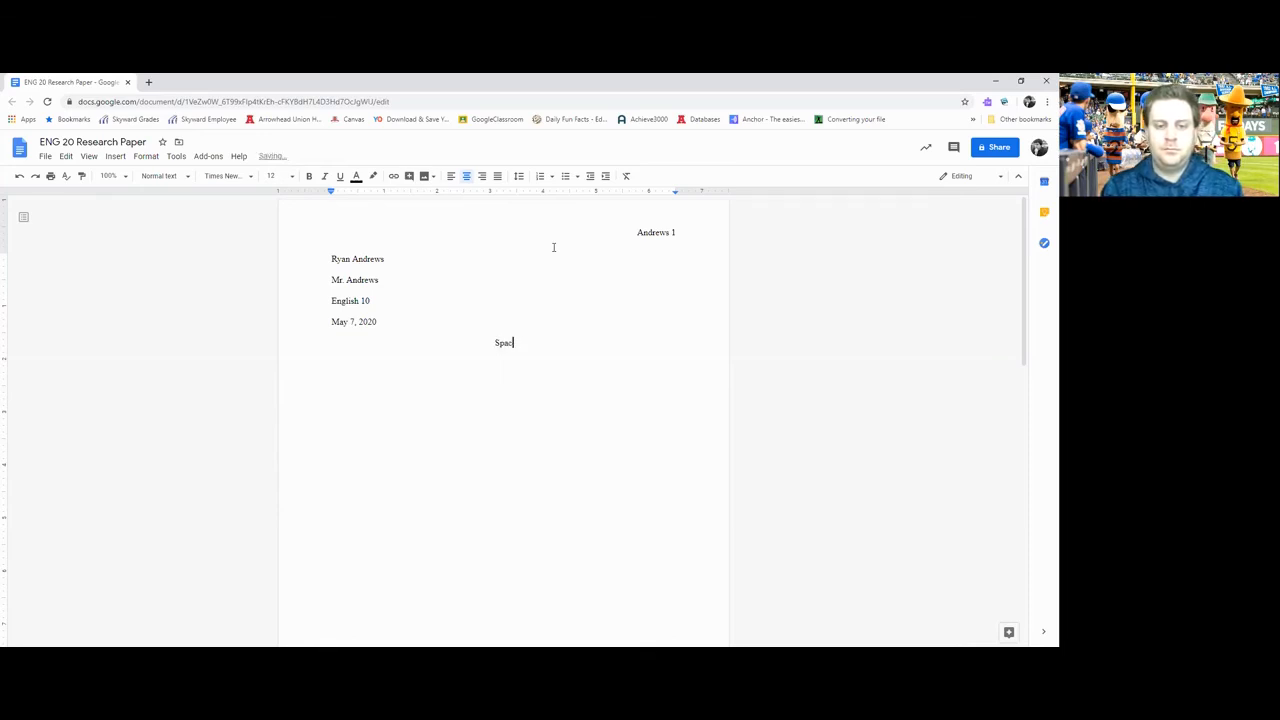
type("e Travel")
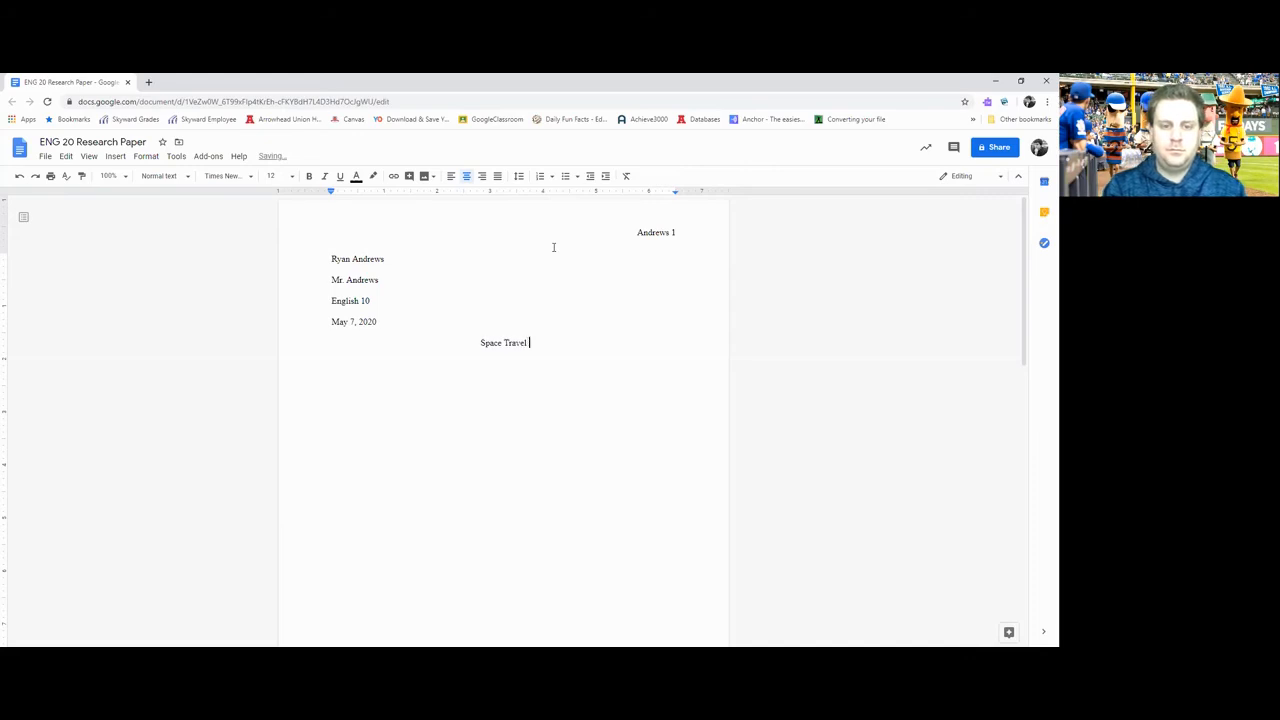
key("BackSpace")
type(": To ")
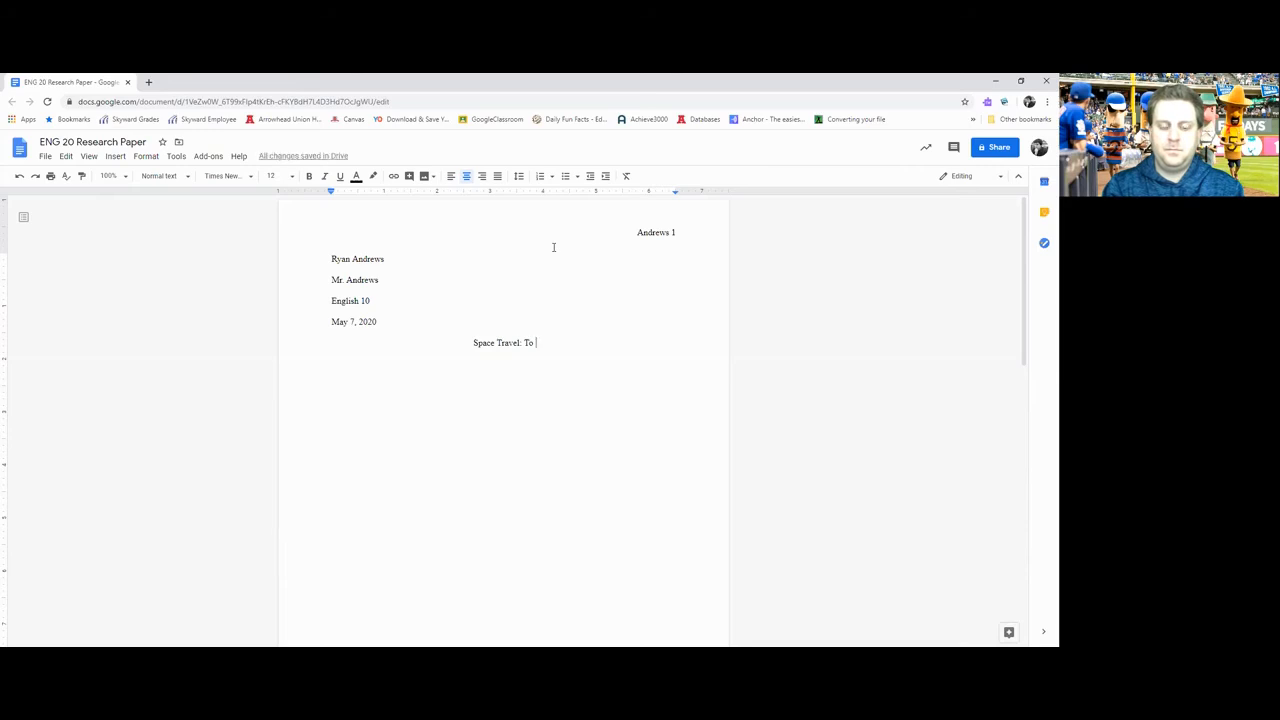
type("the Future and Beyond")
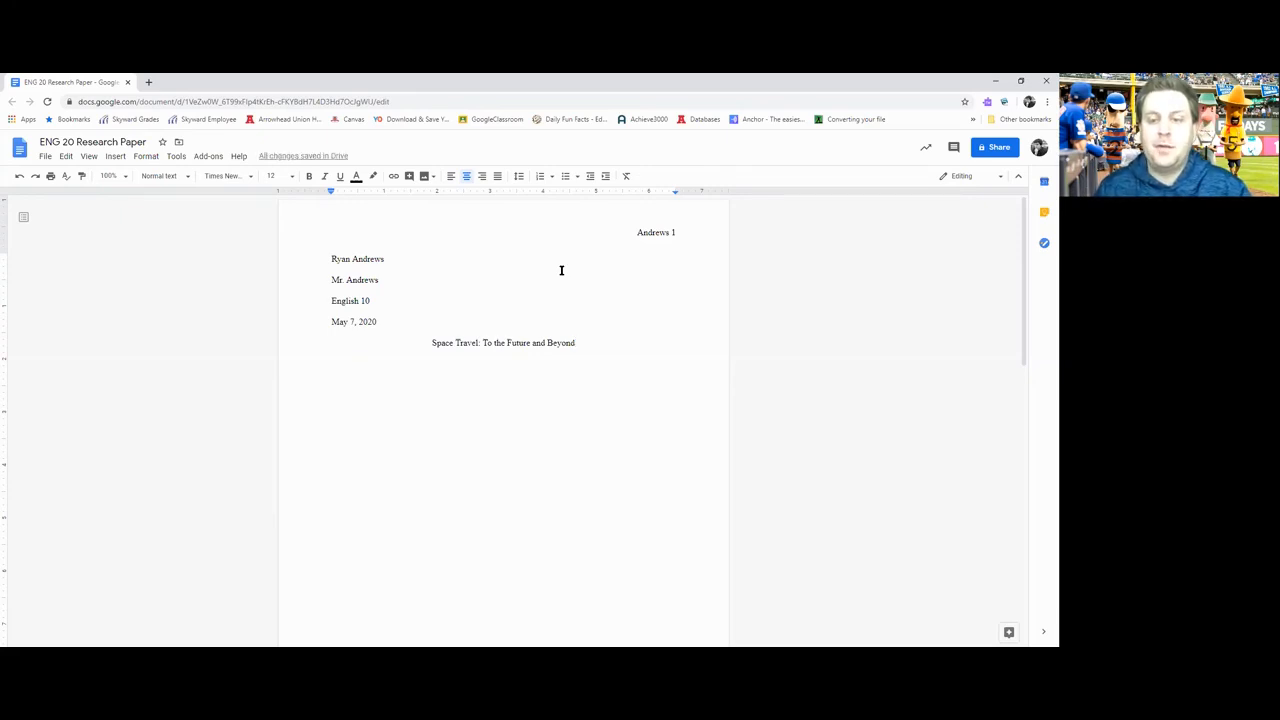
key("BackSpace")
key("BackSpace")
key("BackSpace")
key("BackSpace")
key("BackSpace")
key("BackSpace")
key("BackSpace")
key("BackSpace")
key("BackSpace")
key("BackSpace")
key("BackSpace")
key("BackSpace")
key("BackSpace")
key("BackSpace")
key("BackSpace")
key("BackSpace")
key("BackSpace")
key("BackSpace")
key("BackSpace")
key("BackSpace")
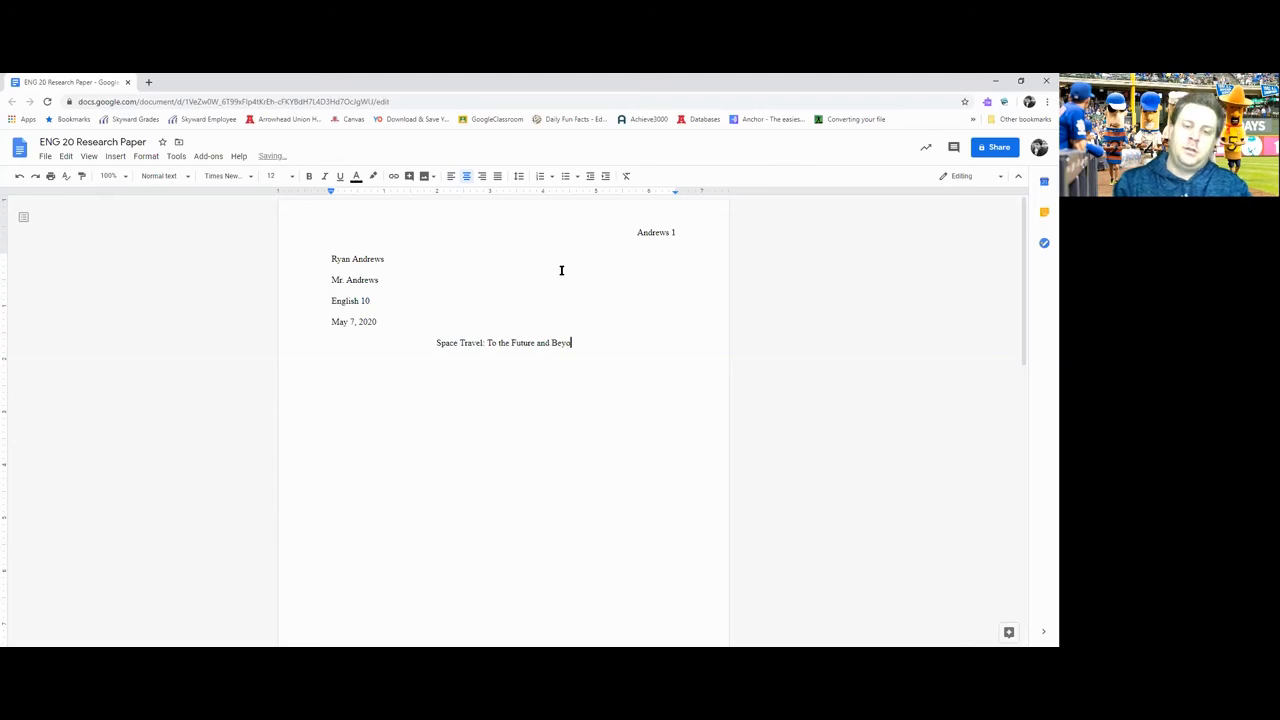
key("BackSpace")
key("BackSpace")
key("BackSpace")
key("BackSpace")
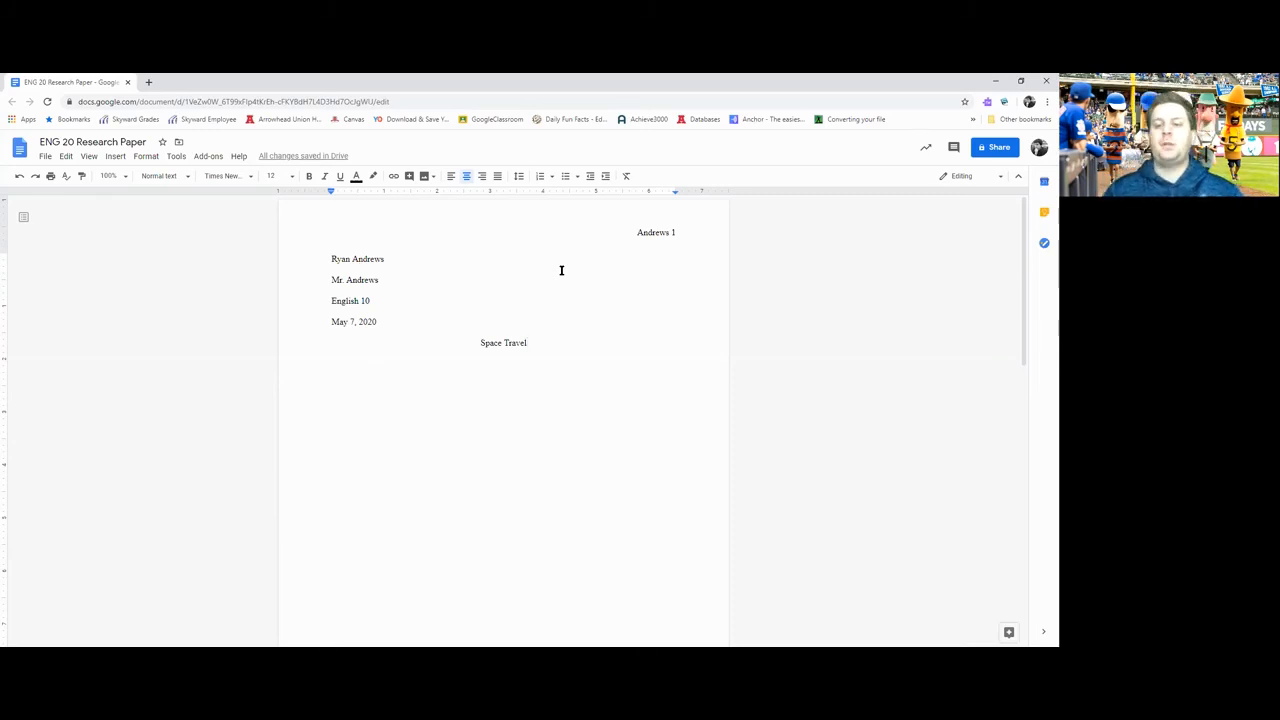
Step: Add a left-aligned line below the title reading 'Begin my introduction here...'
key("Return")
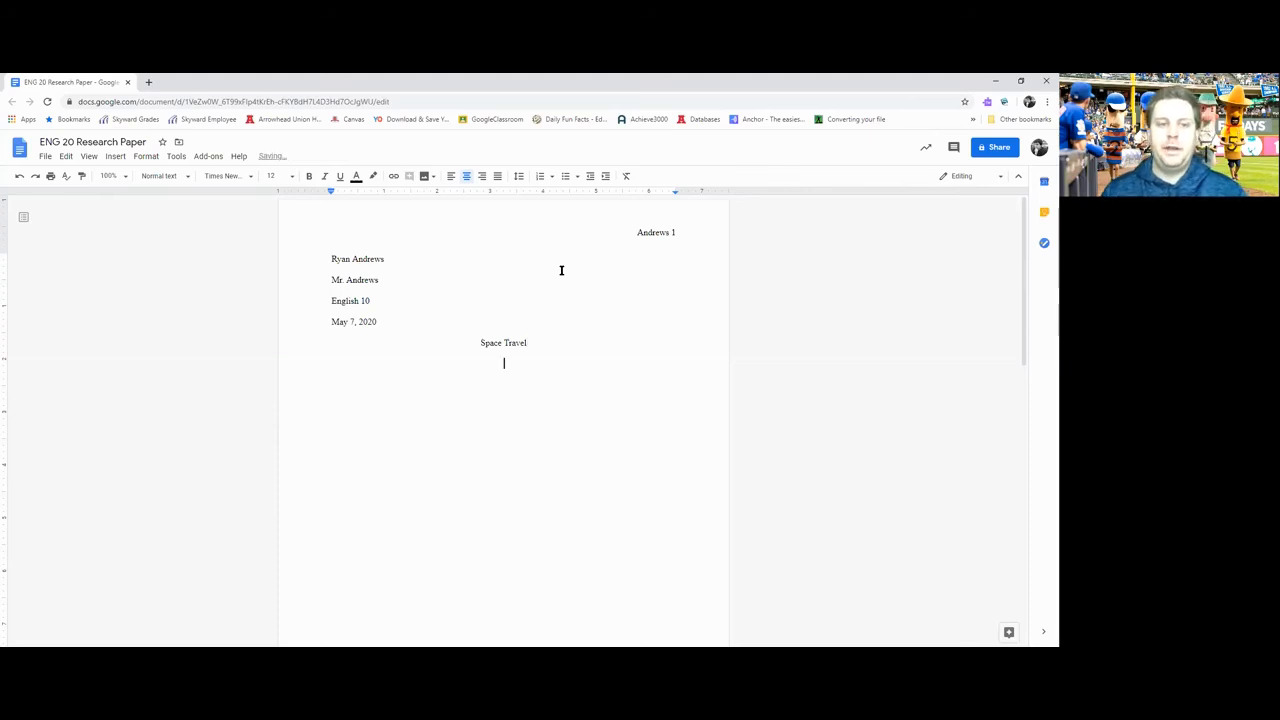
left_click(449, 175)
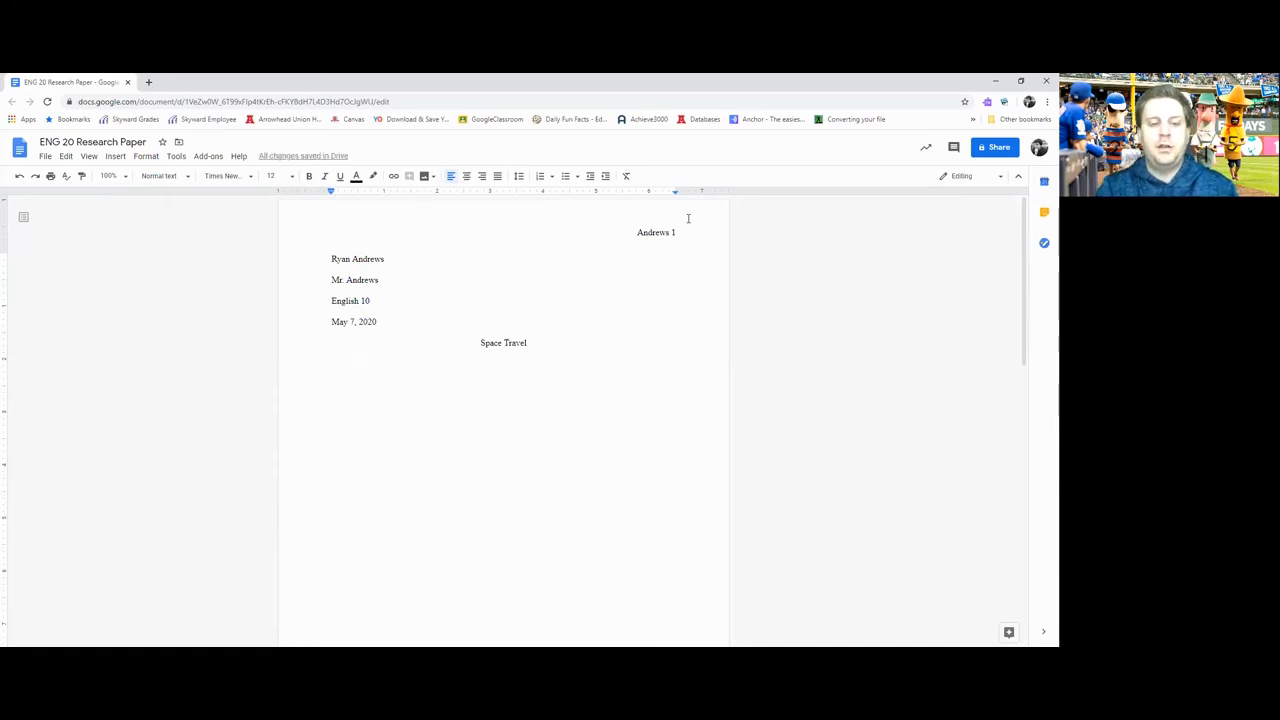
type("Begin")
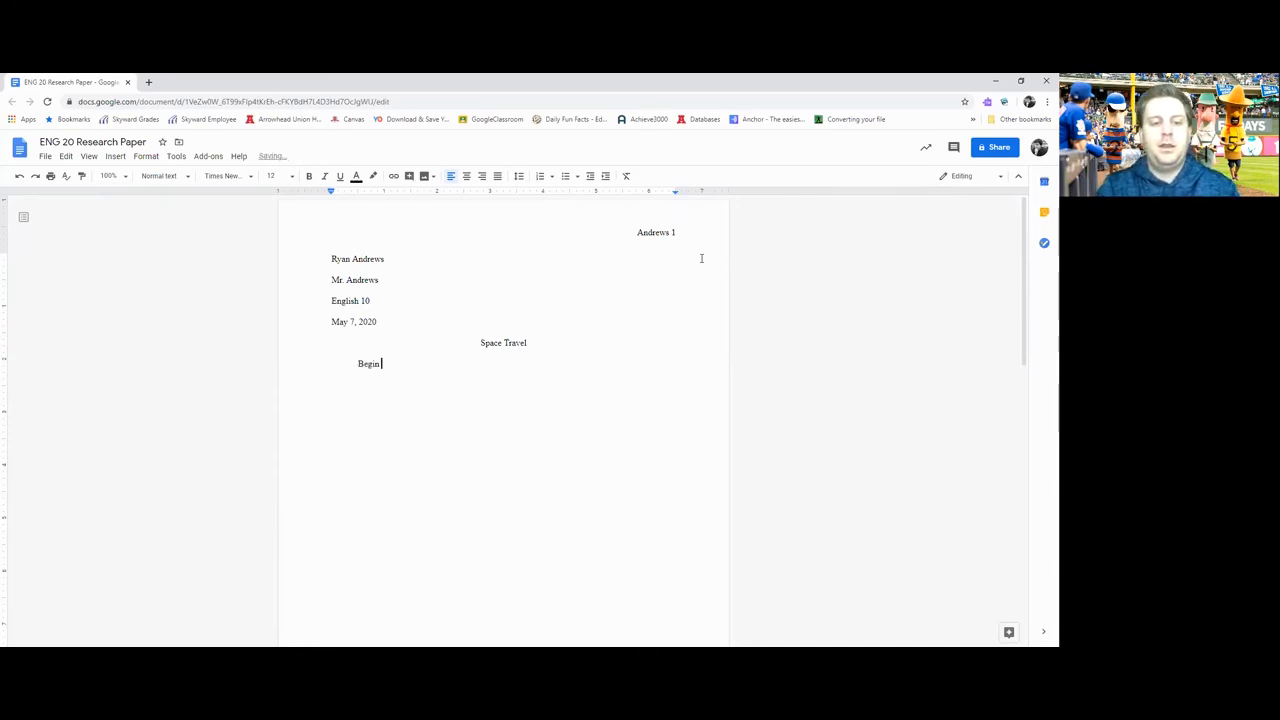
type(" my introduction here")
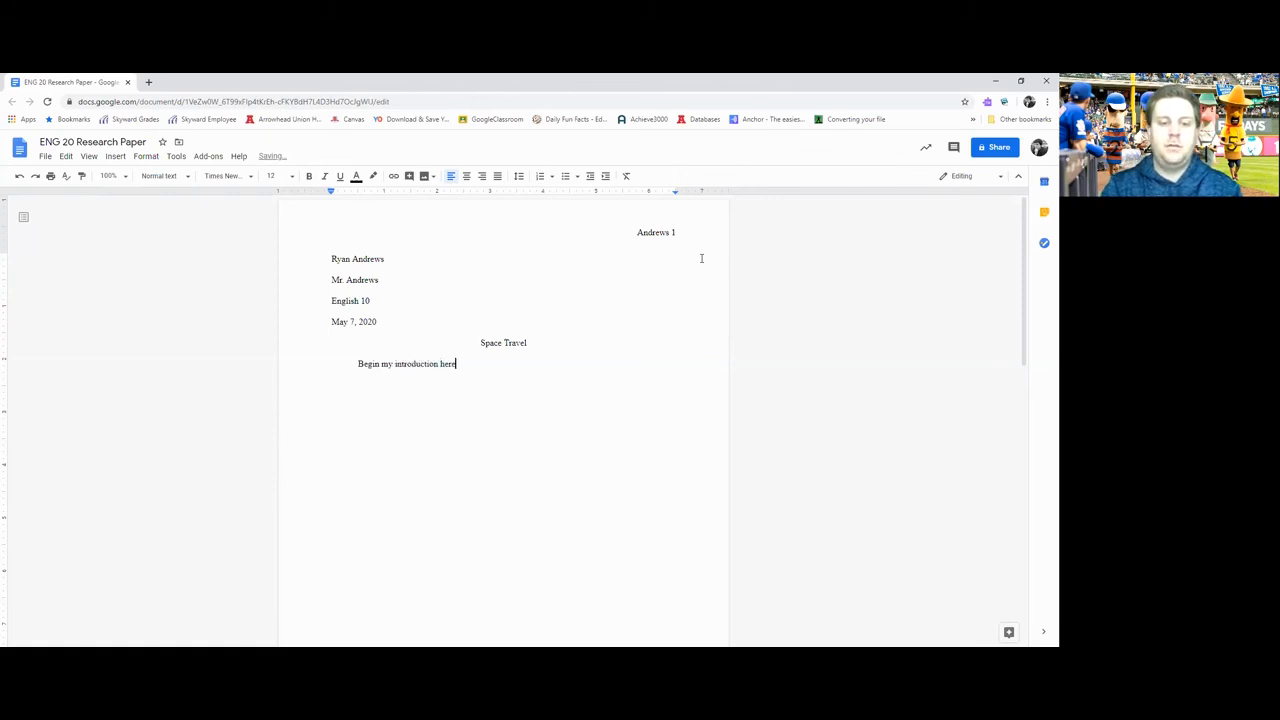
type("...")
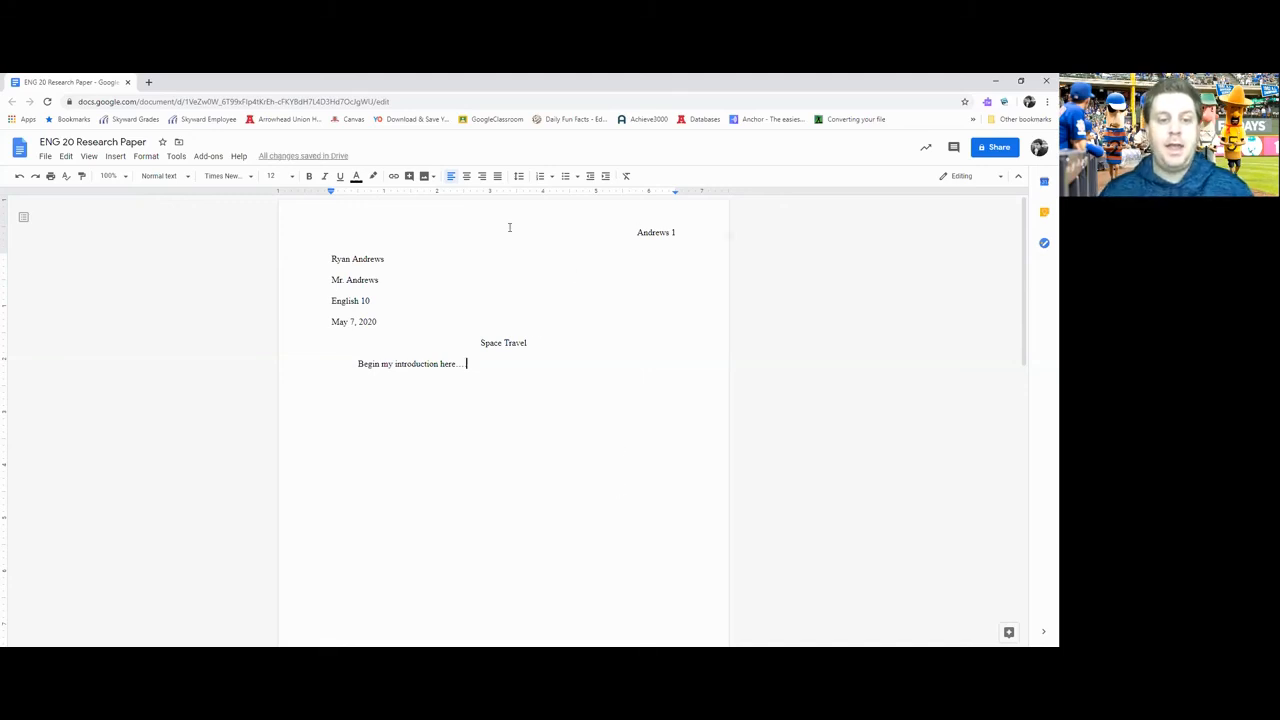
left_click_drag(357, 214, 612, 599)
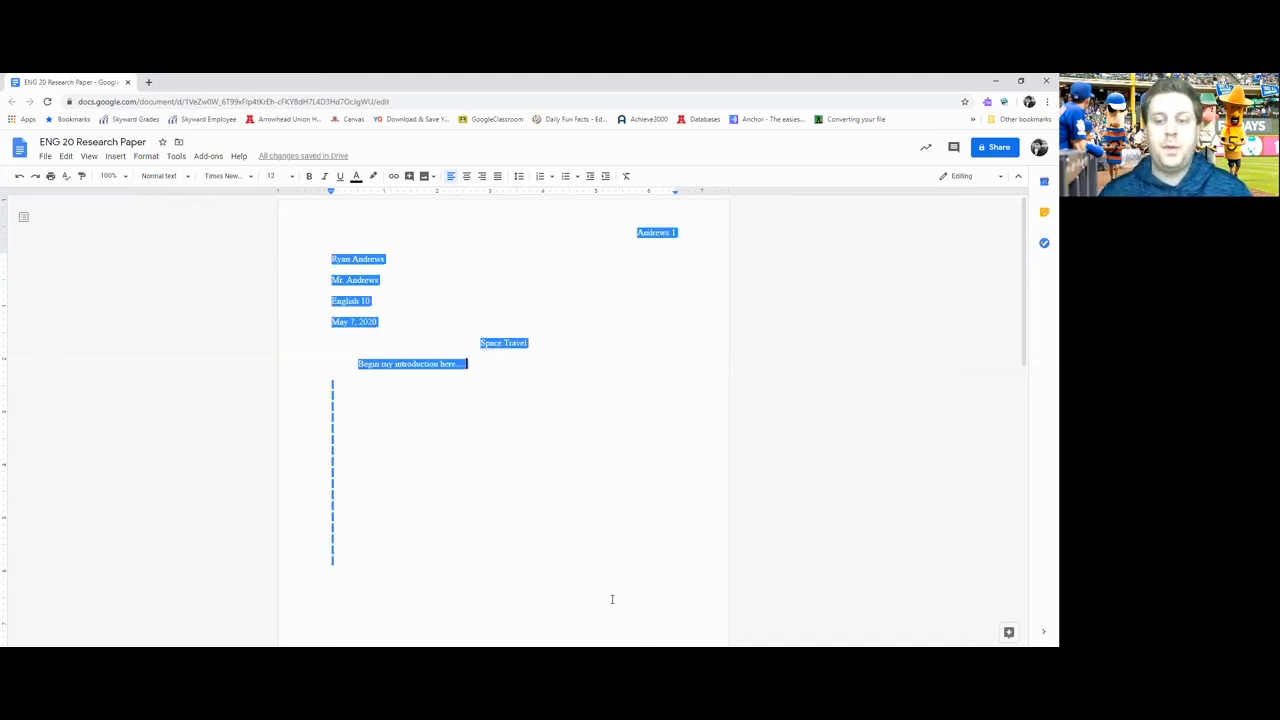
left_click(613, 600)
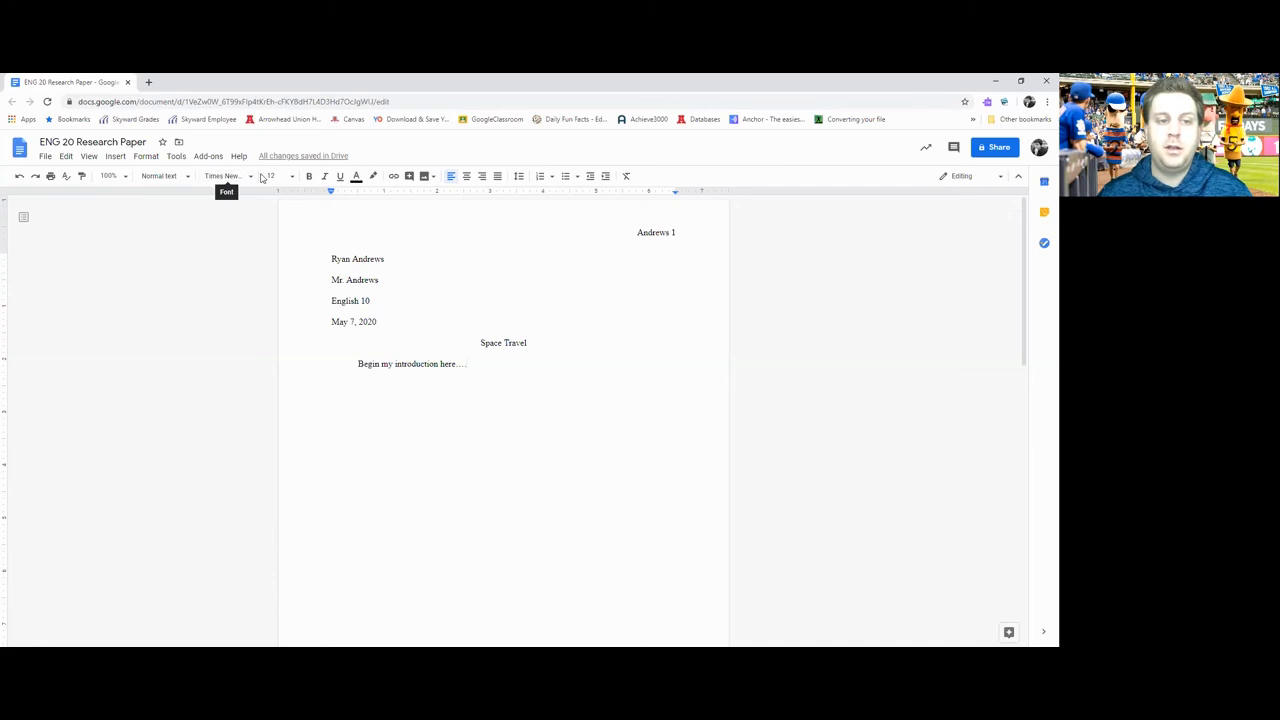
left_click(455, 386)
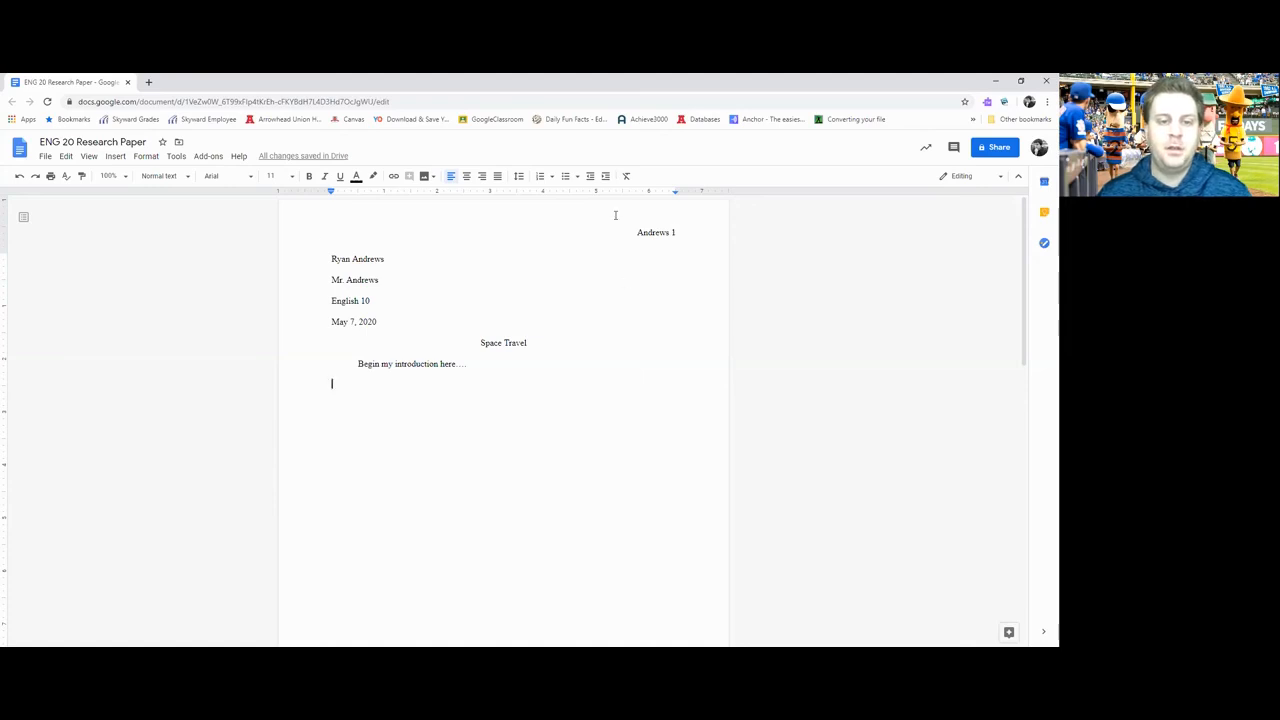
left_click(368, 257)
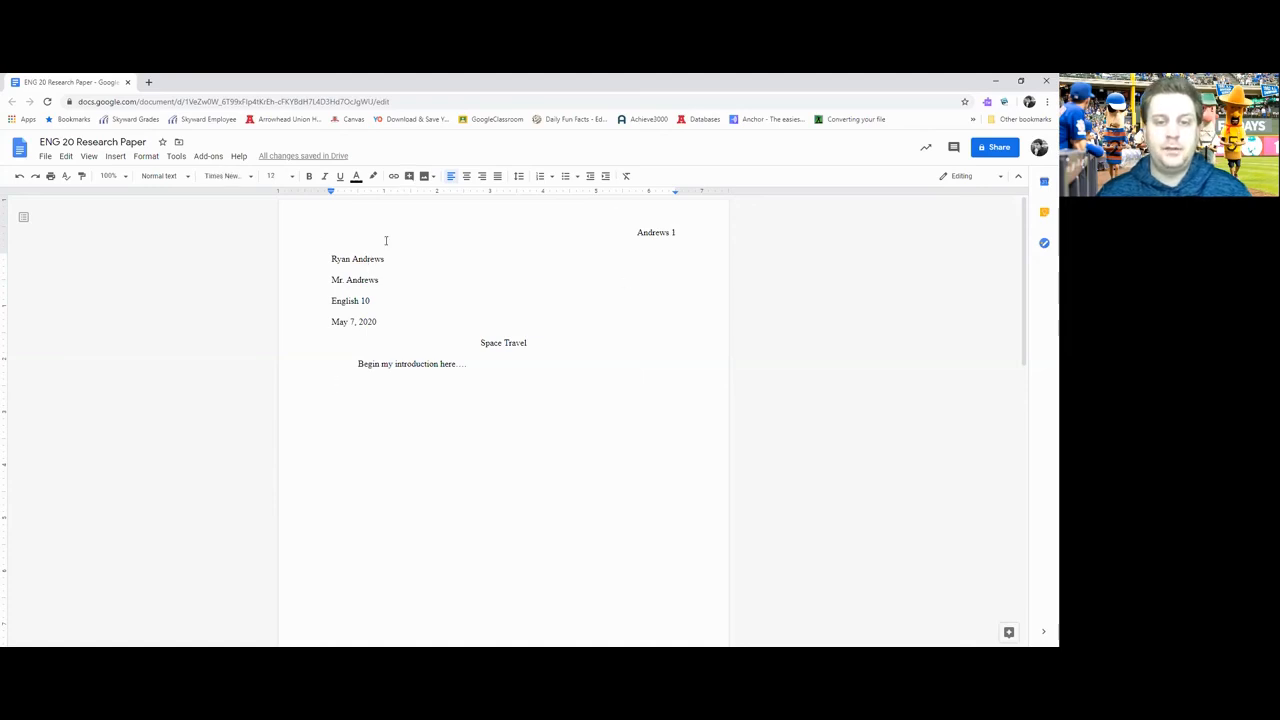
left_click_drag(331, 258, 397, 317)
double_click(491, 343)
left_click(489, 343)
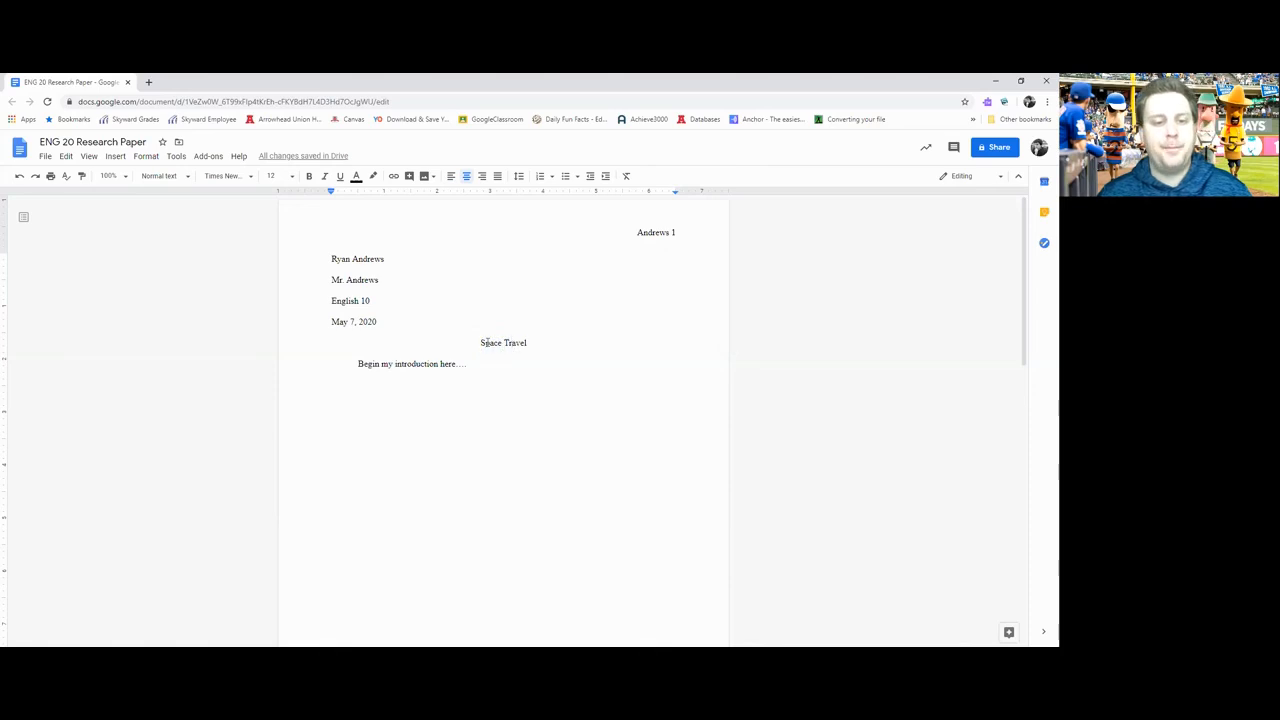
triple_click(520, 343)
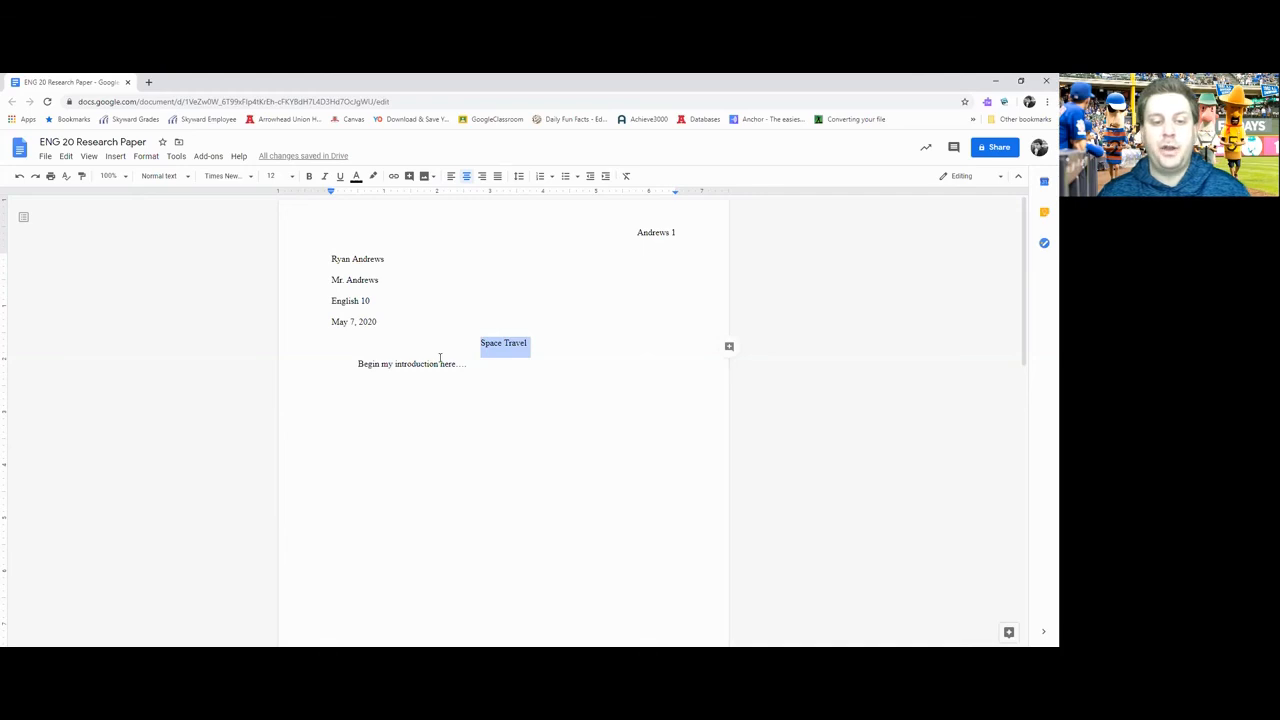
left_click(408, 366)
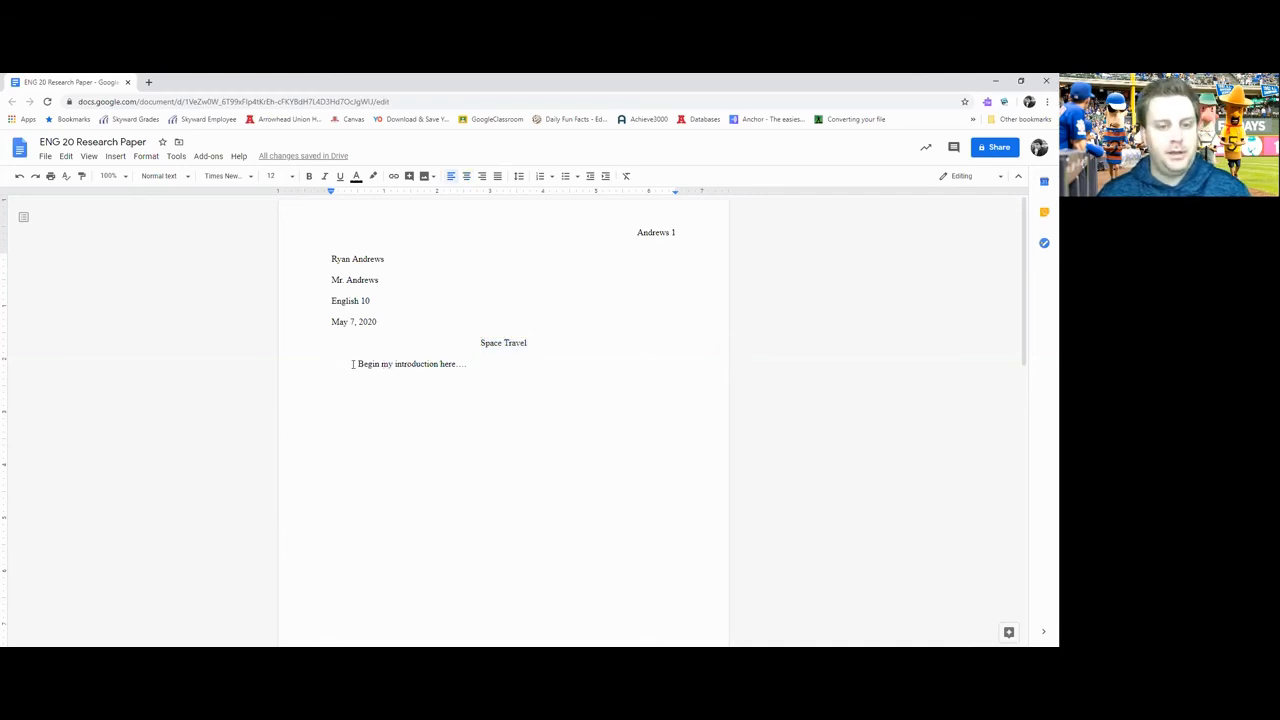
left_click_drag(357, 364, 487, 368)
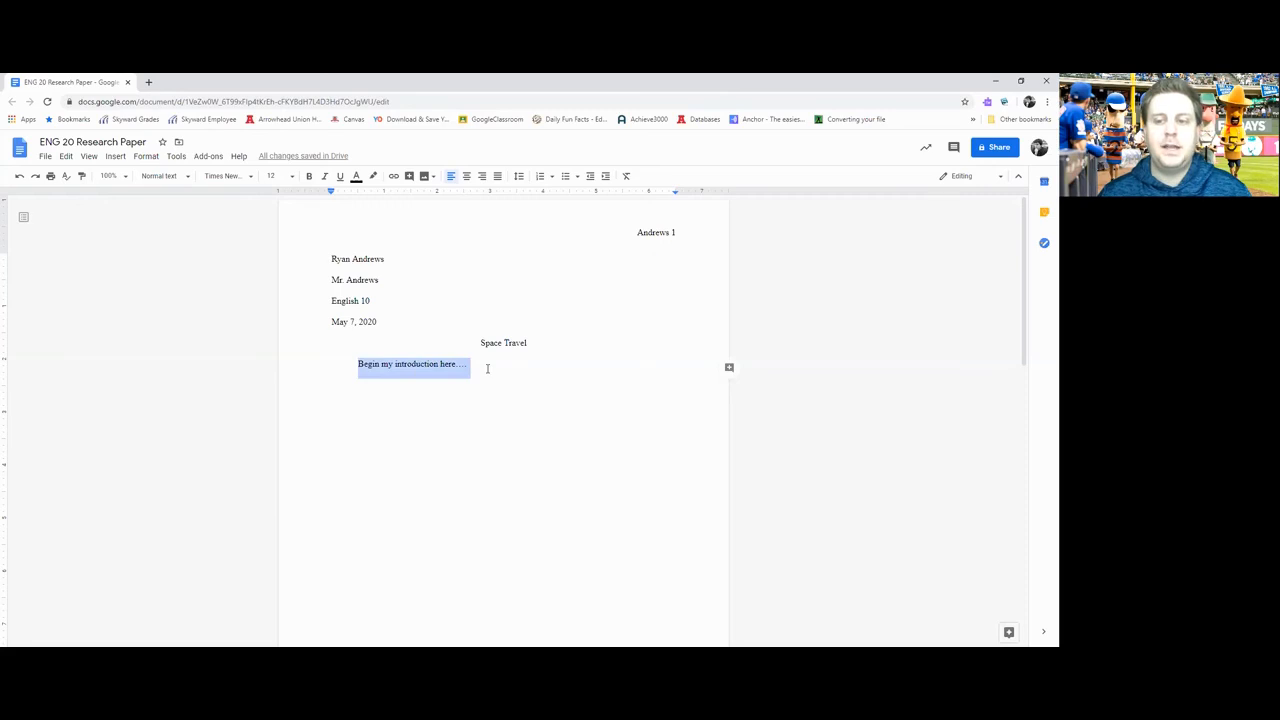
left_click(487, 367)
scroll(495, 366, "down", 5)
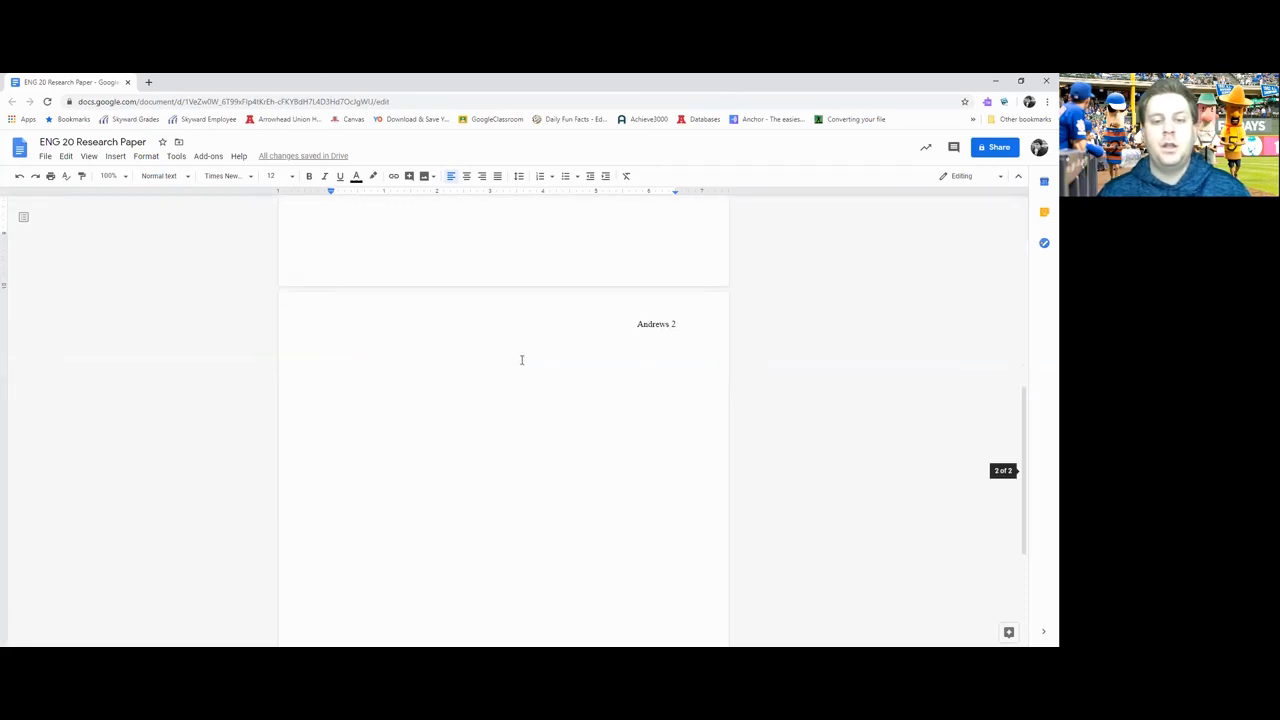
scroll(569, 366, "up", 6)
mouse_move(324, 252)
left_mouse_down()
mouse_move(392, 316)
mouse_move(334, 290)
mouse_move(332, 272)
left_mouse_up()
left_click(391, 316)
scroll(388, 343, "down", 5)
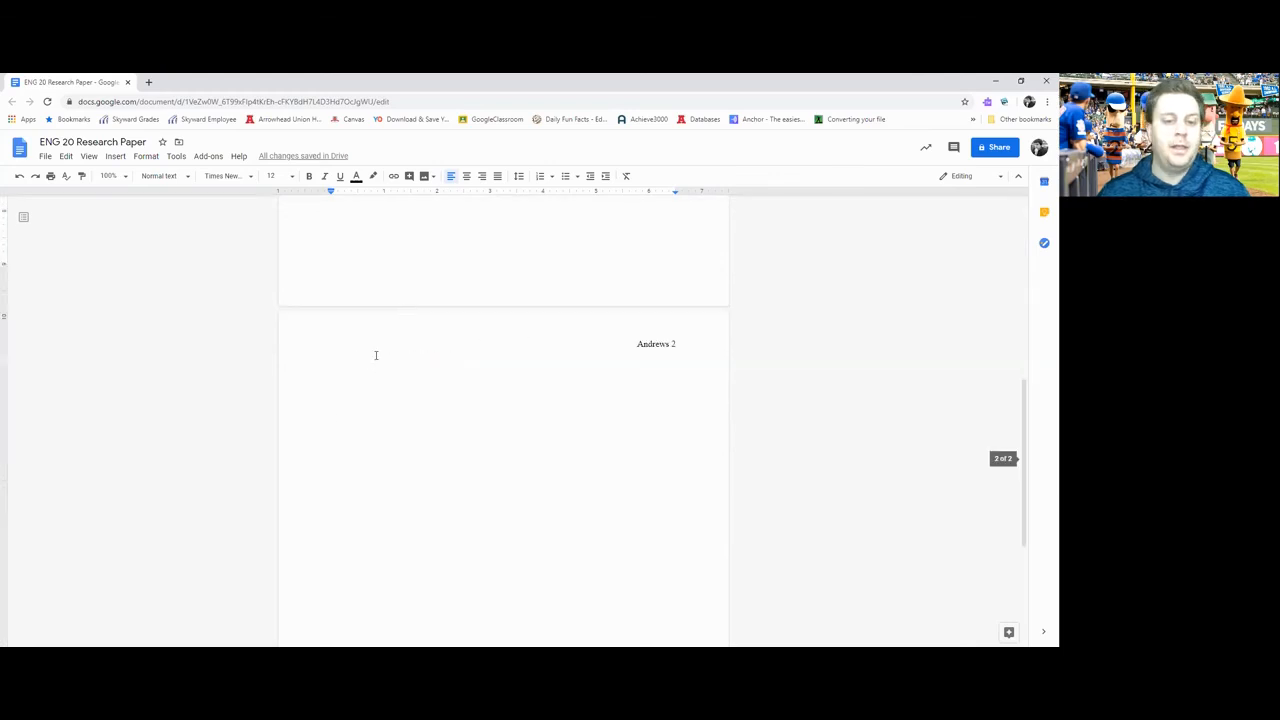
scroll(476, 362, "down", 1)
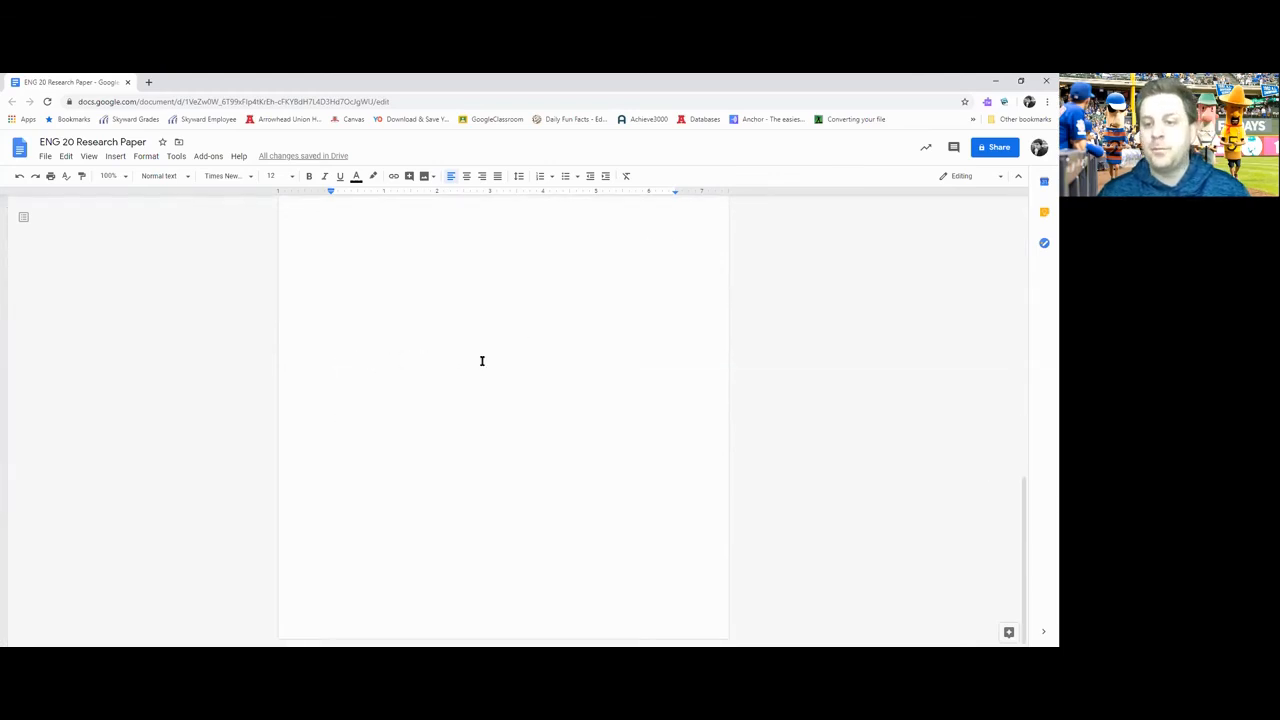
scroll(480, 363, "up", 3)
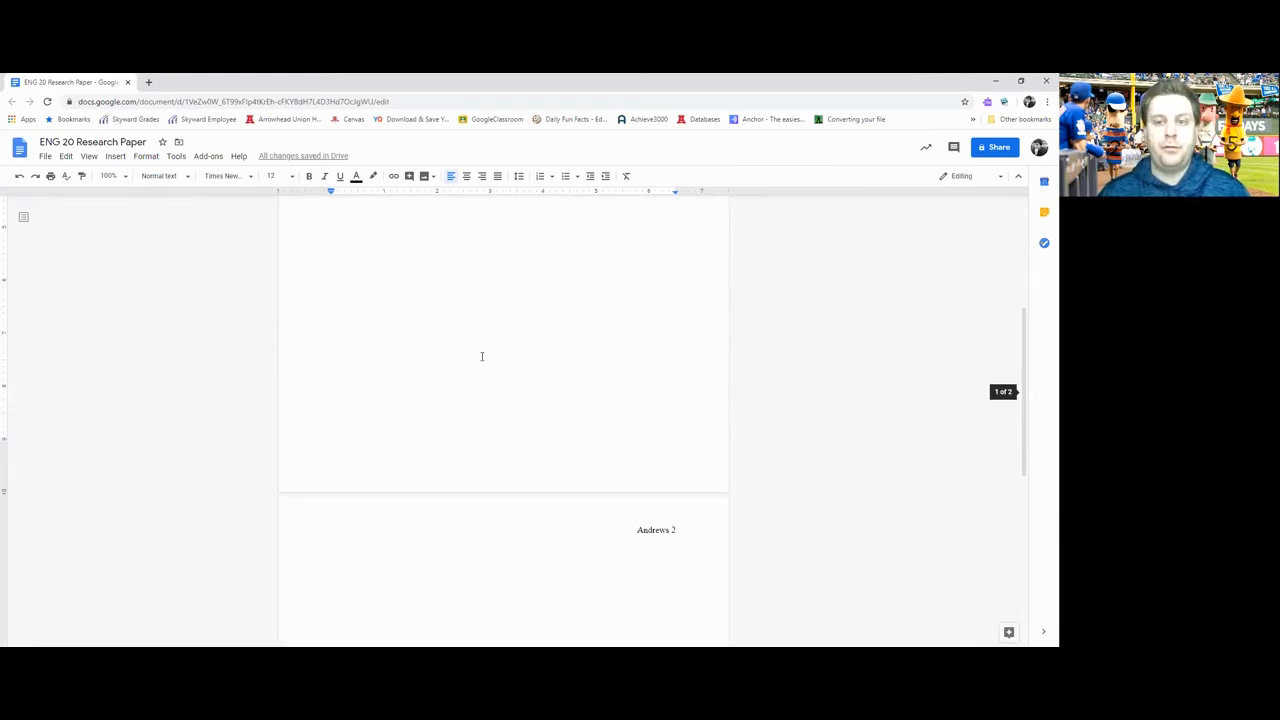
scroll(480, 363, "up", 3)
left_click(429, 323)
scroll(500, 440, "down", 5)
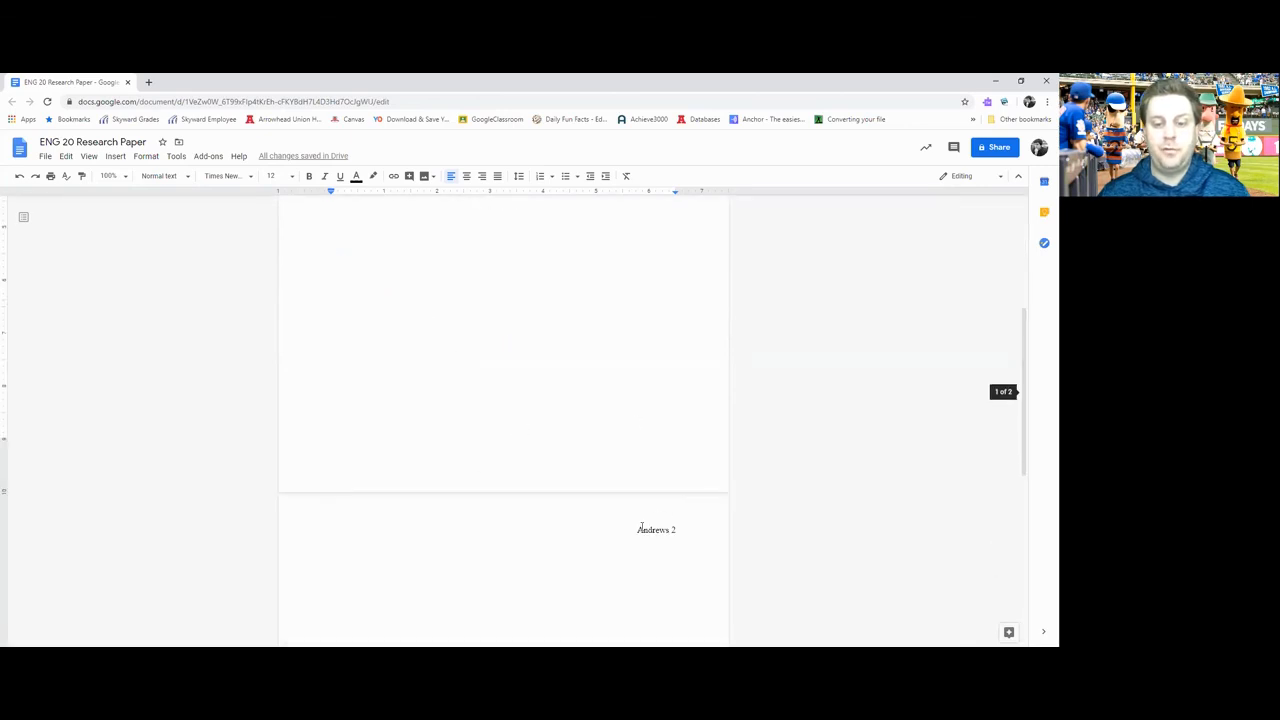
left_click(640, 529)
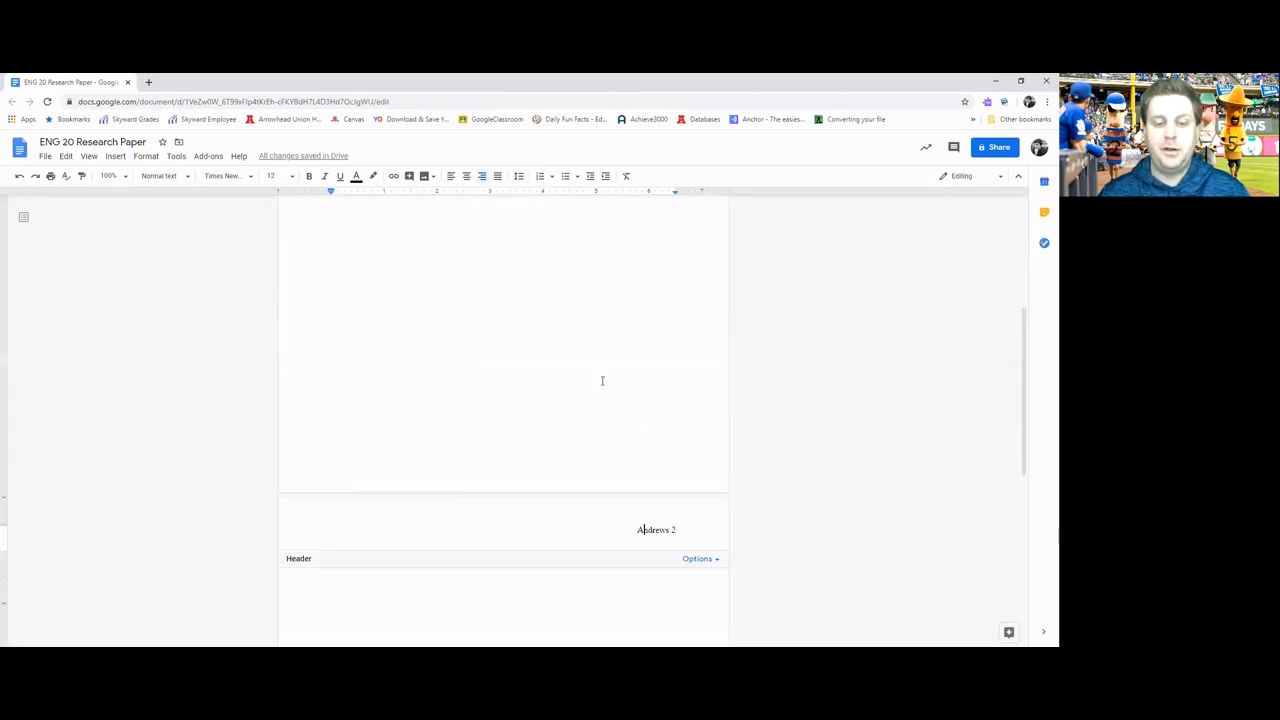
scroll(609, 379, "up", 5)
left_click(532, 375)
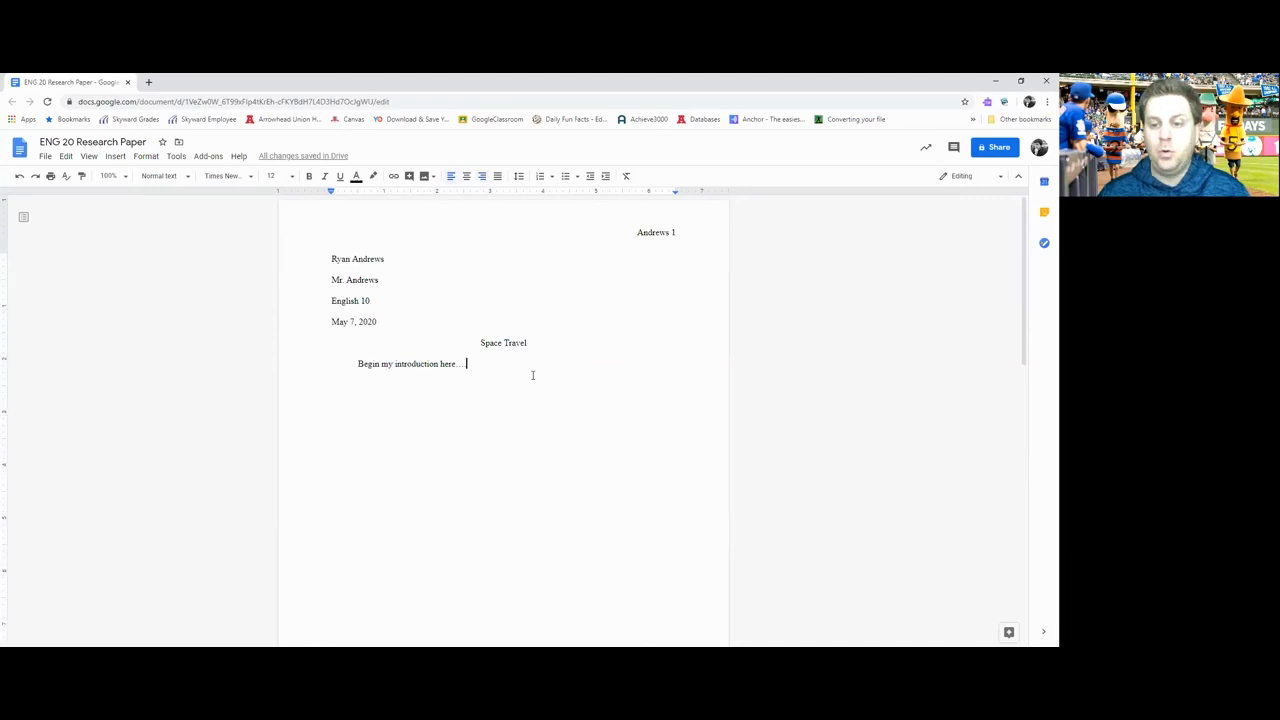